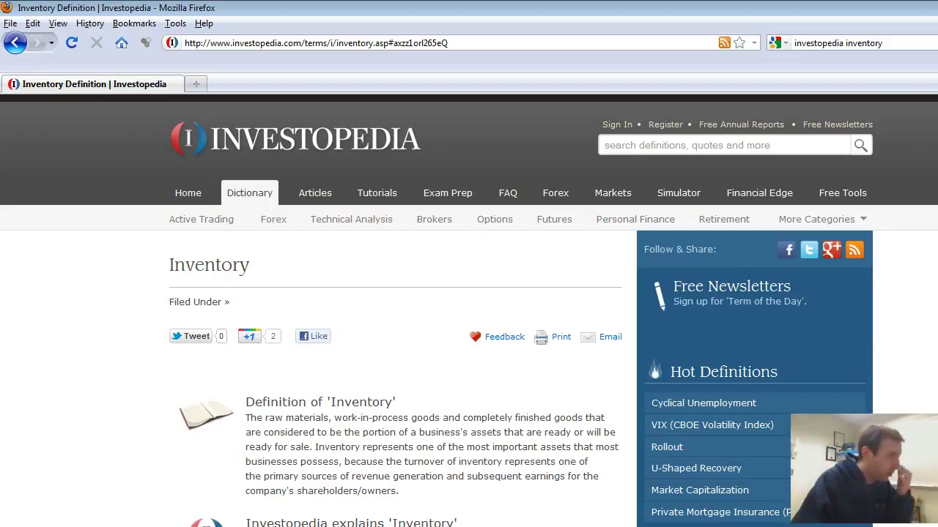
# Step: Scroll through Investopedia's Inventory definition in Firefox and zoom in to read it
pyautogui.scroll(-4, 740, 477)
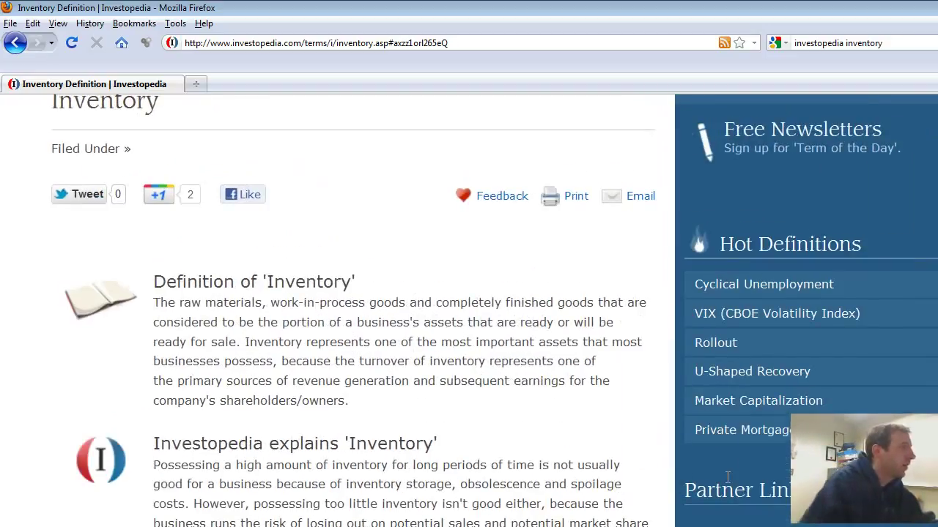
pyautogui.scroll(-2, 776, 479)
pyautogui.hotkey('ctrl', '+')
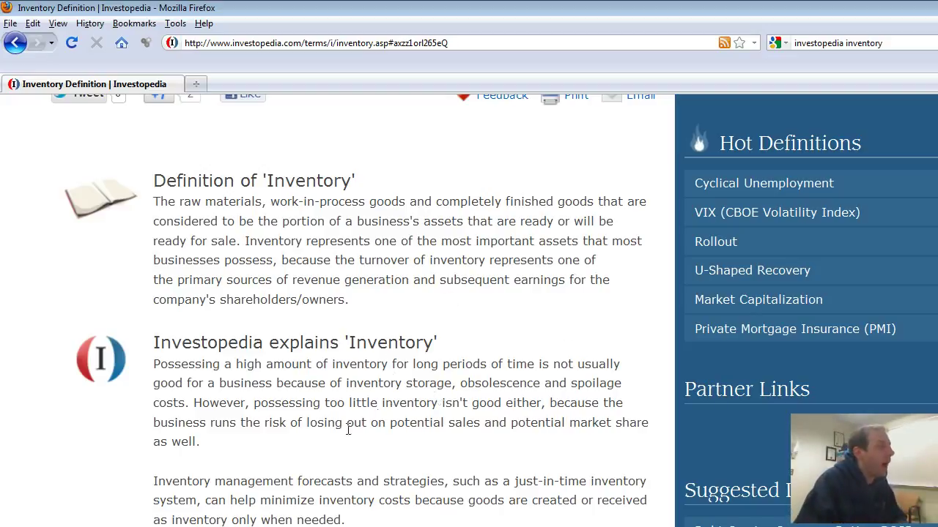
# Step: Switch to the blank Word document and activate Ballpoint Pen inking from the Review tab
pyautogui.hotkey('alt', 'Tab')
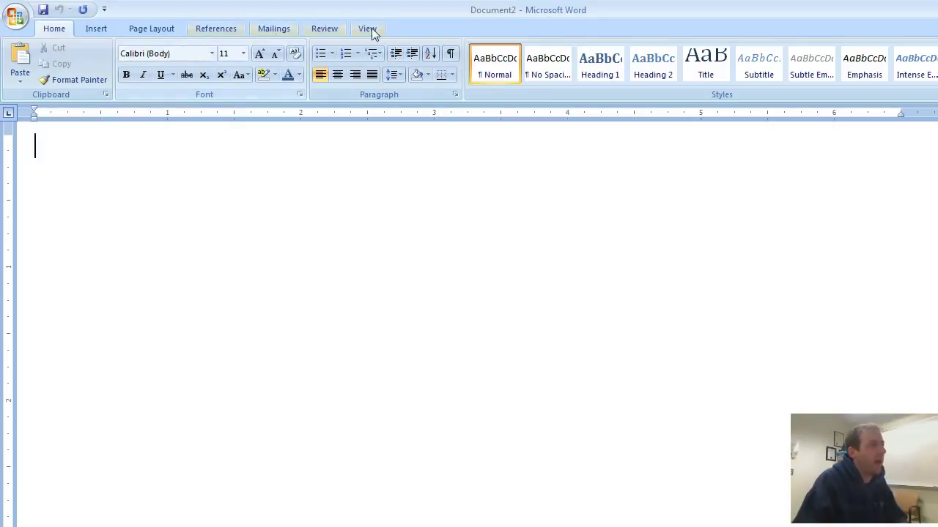
pyautogui.click(325, 27)
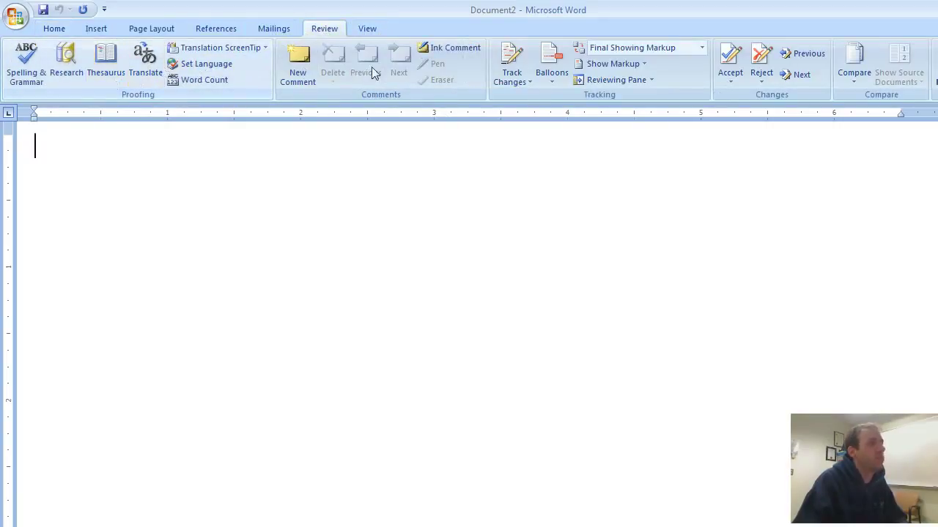
pyautogui.click(450, 47)
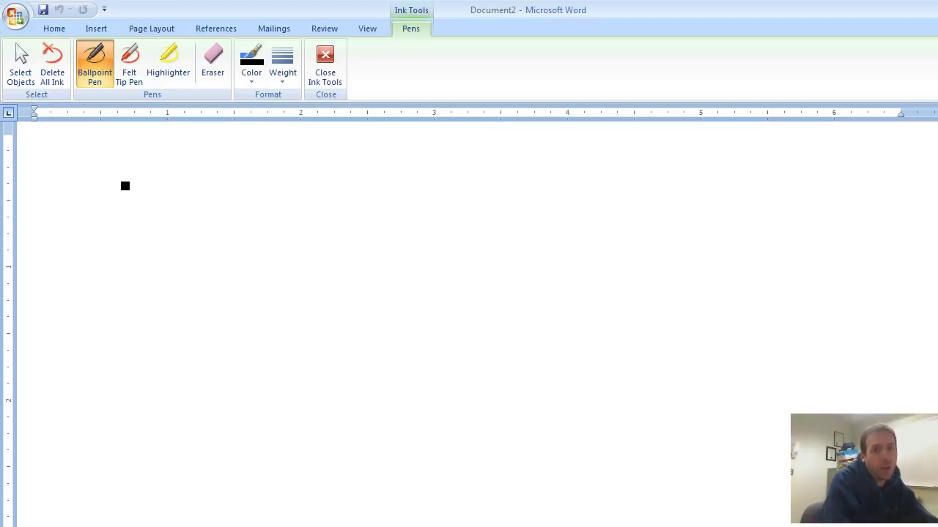
# Step: Handwrite the date Jan 1 and the debit line 'DR Inventory (socks)'
pyautogui.moveTo(111, 167); pyautogui.dragTo(106, 168)
pyautogui.moveTo(100, 146)
pyautogui.mouseDown()
pyautogui.moveTo(126, 141)
pyautogui.moveTo(156, 170)
pyautogui.moveTo(175, 168)
pyautogui.mouseUp()
pyautogui.moveTo(123, 193)
pyautogui.mouseDown()
pyautogui.moveTo(123, 218)
pyautogui.moveTo(156, 219)
pyautogui.mouseUp()
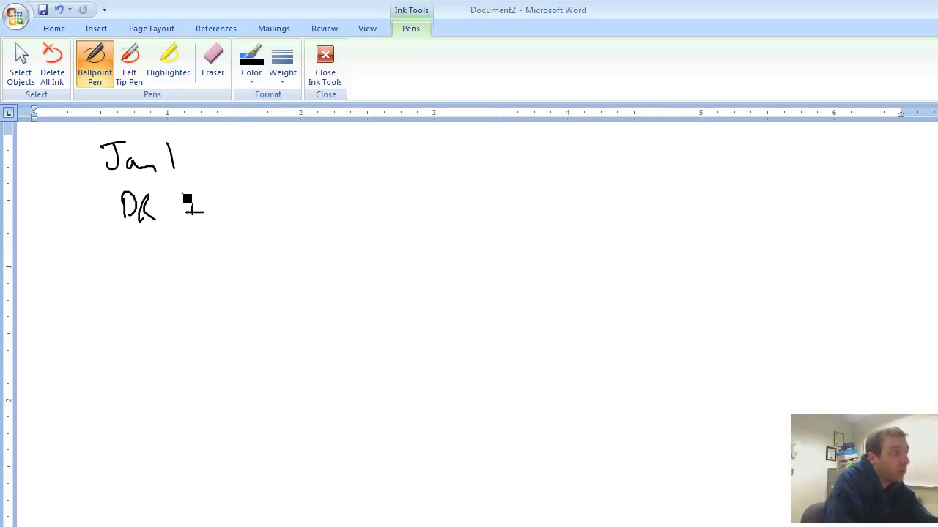
pyautogui.moveTo(268, 196)
pyautogui.mouseDown()
pyautogui.moveTo(283, 220)
pyautogui.moveTo(312, 237)
pyautogui.mouseUp()
pyautogui.moveTo(338, 183)
pyautogui.mouseDown()
pyautogui.moveTo(334, 219)
pyautogui.moveTo(348, 219)
pyautogui.mouseUp()
pyautogui.moveTo(371, 208); pyautogui.dragTo(409, 219)
pyautogui.moveTo(421, 186)
pyautogui.mouseDown()
pyautogui.moveTo(429, 194)
pyautogui.moveTo(423, 227)
pyautogui.mouseUp()
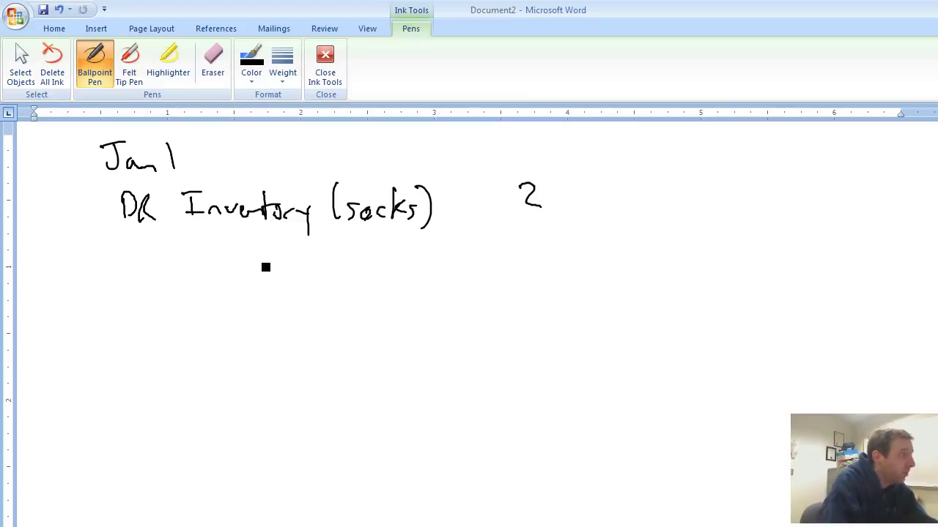
# Step: Handwrite the indented credit line 'CR Cash 2'
pyautogui.moveTo(261, 244)
pyautogui.mouseDown()
pyautogui.moveTo(260, 260)
pyautogui.moveTo(313, 264)
pyautogui.mouseUp()
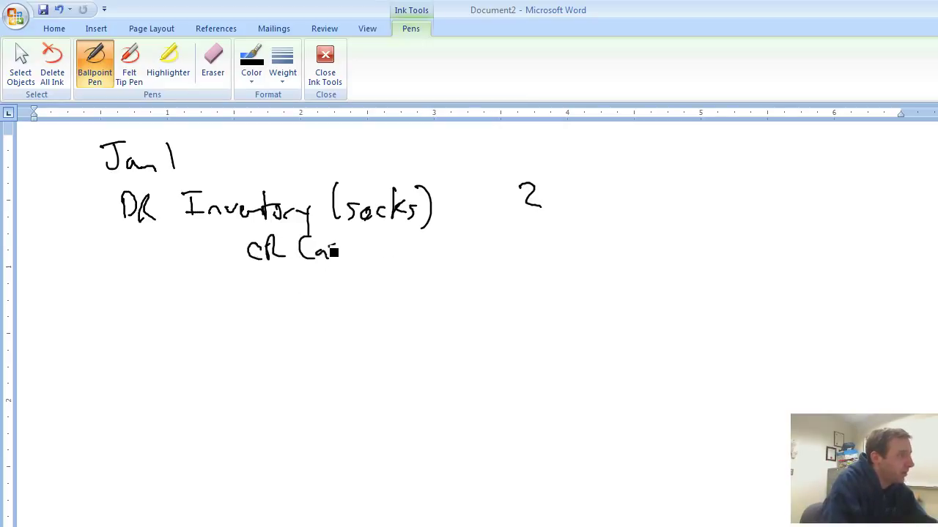
pyautogui.moveTo(340, 230); pyautogui.dragTo(361, 258)
pyautogui.moveTo(585, 236); pyautogui.dragTo(611, 261)
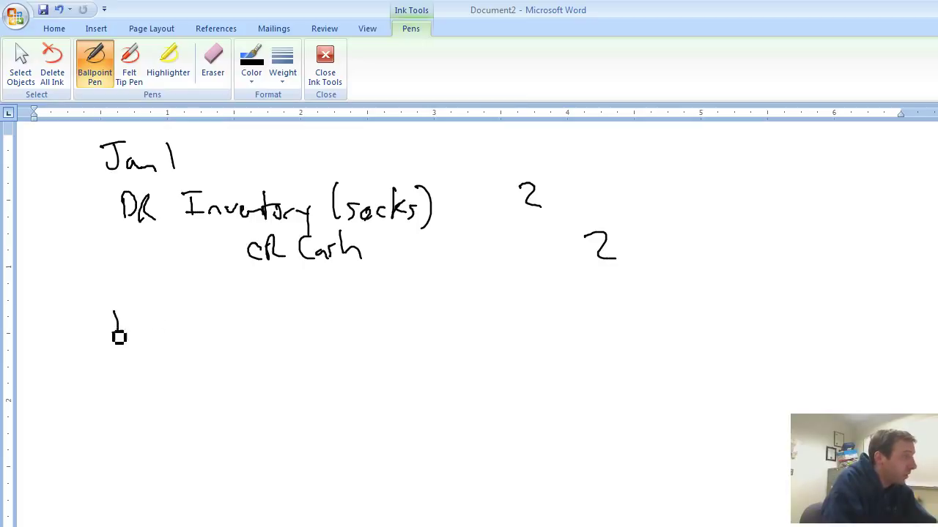
# Step: Handwrite Jan 2 below the first entry with the debit line 'DR Cash 5'
pyautogui.moveTo(96, 311)
pyautogui.mouseDown()
pyautogui.moveTo(119, 309)
pyautogui.moveTo(161, 336)
pyautogui.moveTo(198, 337)
pyautogui.mouseUp()
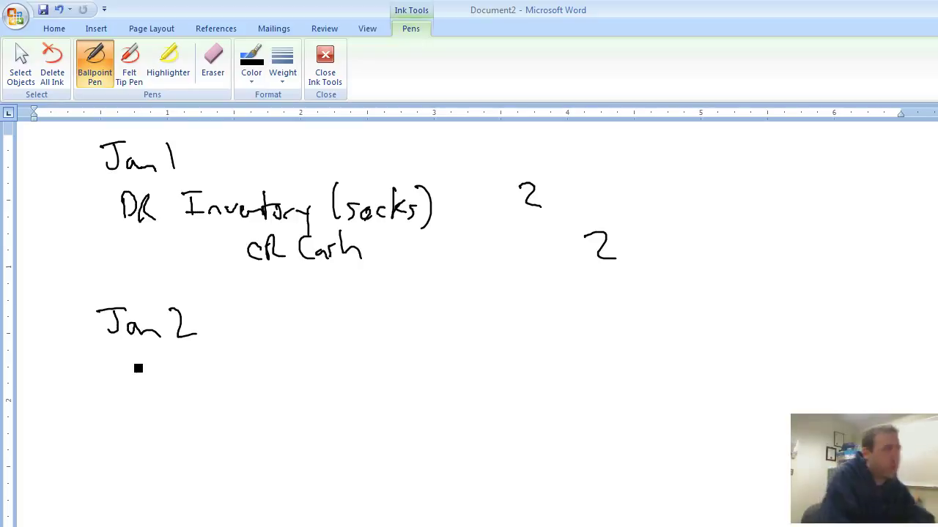
pyautogui.moveTo(123, 345)
pyautogui.mouseDown()
pyautogui.moveTo(123, 384)
pyautogui.moveTo(211, 381)
pyautogui.mouseUp()
pyautogui.moveTo(219, 368)
pyautogui.mouseDown()
pyautogui.moveTo(222, 381)
pyautogui.moveTo(250, 385)
pyautogui.mouseUp()
pyautogui.moveTo(514, 361); pyautogui.dragTo(512, 389)
pyautogui.moveTo(513, 358); pyautogui.dragTo(538, 357)
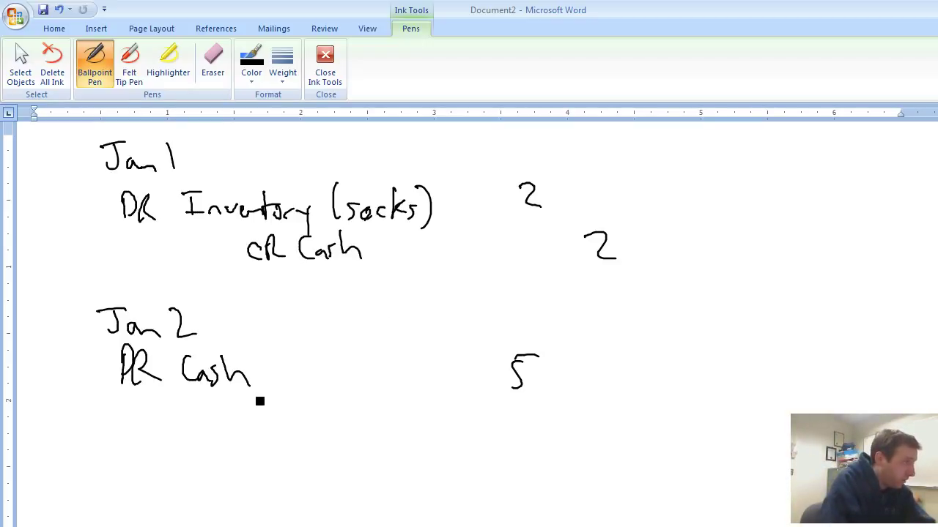
# Step: Handwrite the indented credit line 'CR Sales rev 5'
pyautogui.moveTo(255, 396); pyautogui.dragTo(253, 416)
pyautogui.moveTo(264, 397)
pyautogui.mouseDown()
pyautogui.moveTo(268, 418)
pyautogui.moveTo(289, 422)
pyautogui.mouseUp()
pyautogui.moveTo(323, 414)
pyautogui.mouseDown()
pyautogui.moveTo(339, 421)
pyautogui.moveTo(392, 407)
pyautogui.mouseUp()
pyautogui.moveTo(397, 412); pyautogui.dragTo(419, 419)
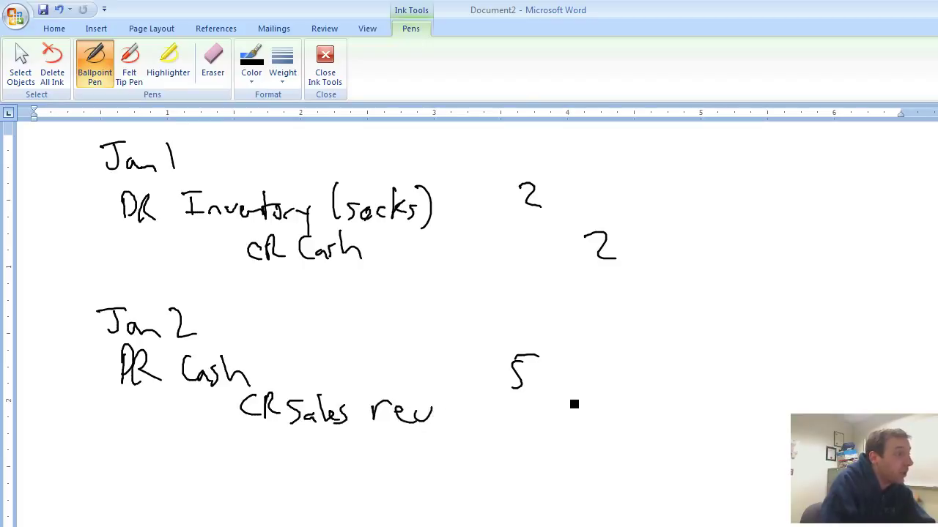
pyautogui.moveTo(580, 412); pyautogui.dragTo(579, 421)
pyautogui.moveTo(577, 400); pyautogui.dragTo(603, 396)
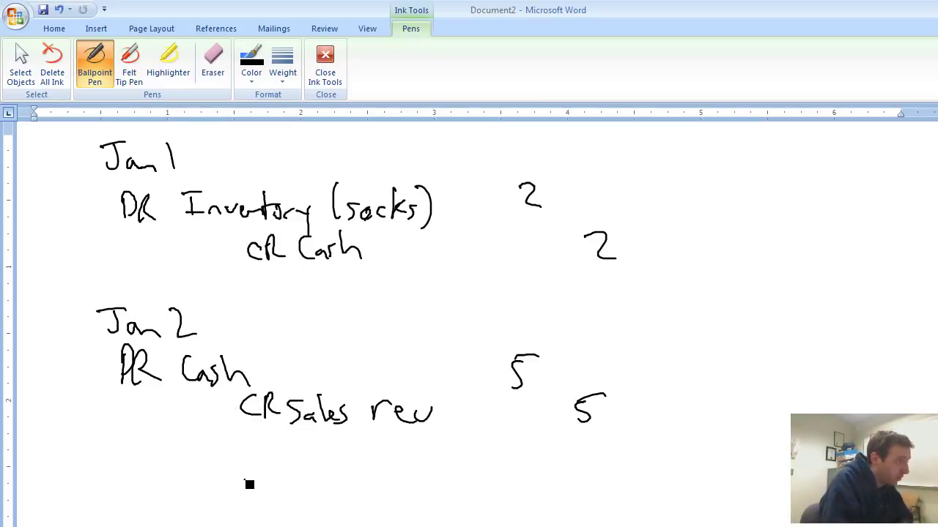
# Step: Handwrite the credit line 'CR Inventory (socks) 2' below Sales rev
pyautogui.moveTo(250, 476); pyautogui.dragTo(250, 496)
pyautogui.moveTo(262, 496); pyautogui.dragTo(280, 496)
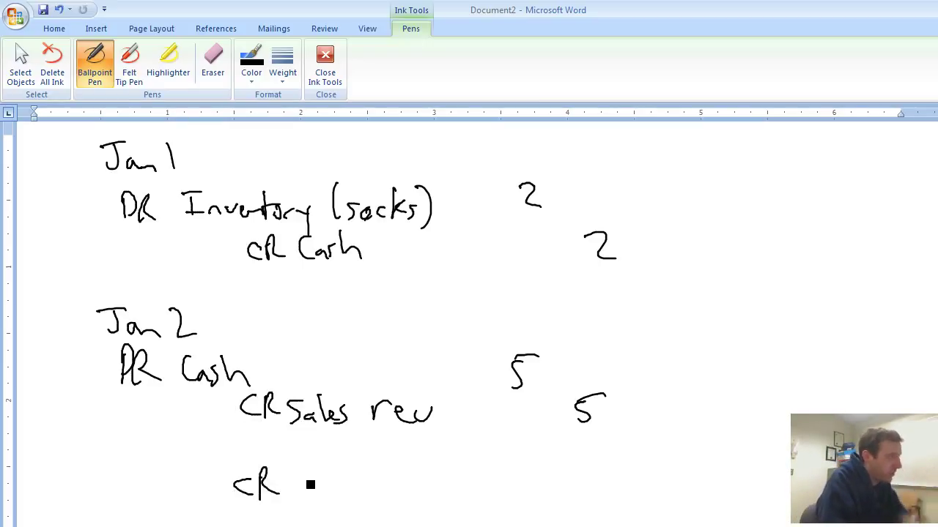
pyautogui.moveTo(301, 474)
pyautogui.mouseDown()
pyautogui.moveTo(308, 496)
pyautogui.moveTo(401, 487)
pyautogui.moveTo(416, 506)
pyautogui.mouseUp()
pyautogui.moveTo(440, 460); pyautogui.dragTo(437, 503)
pyautogui.moveTo(457, 478)
pyautogui.mouseDown()
pyautogui.moveTo(449, 494)
pyautogui.moveTo(482, 491)
pyautogui.mouseUp()
pyautogui.moveTo(488, 468); pyautogui.dragTo(493, 484)
pyautogui.moveTo(584, 458)
pyautogui.mouseDown()
pyautogui.moveTo(600, 461)
pyautogui.moveTo(606, 482)
pyautogui.mouseUp()
# Step: Handwrite 'DR Cost of Goods Sold 2' above the Inventory credit
pyautogui.scroll(-2, 782, 438)
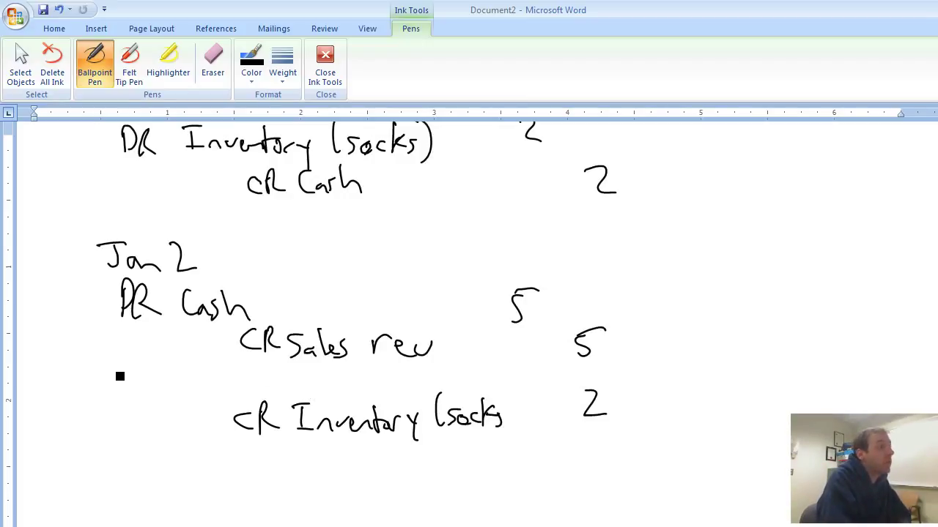
pyautogui.moveTo(114, 359); pyautogui.dragTo(118, 388)
pyautogui.moveTo(126, 359)
pyautogui.mouseDown()
pyautogui.moveTo(147, 388)
pyautogui.moveTo(186, 394)
pyautogui.mouseUp()
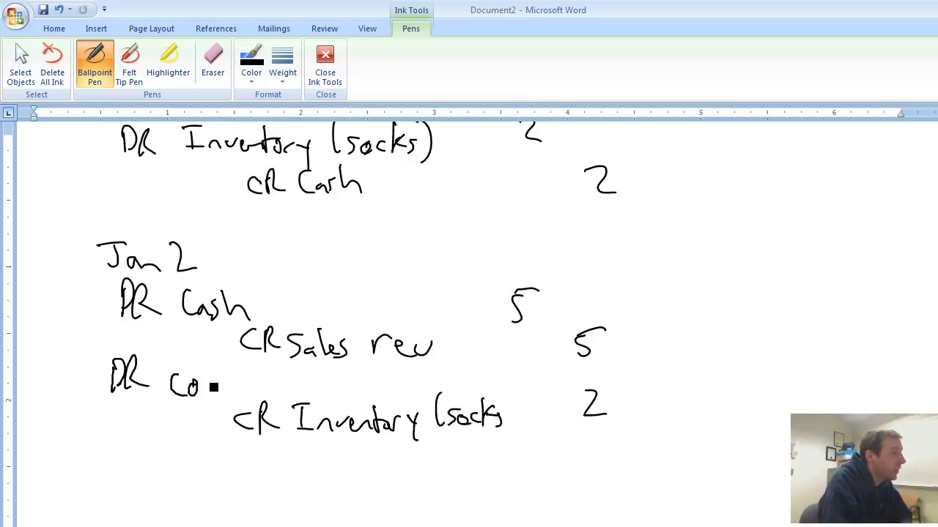
pyautogui.moveTo(242, 378); pyautogui.dragTo(249, 399)
pyautogui.moveTo(245, 379); pyautogui.dragTo(319, 378)
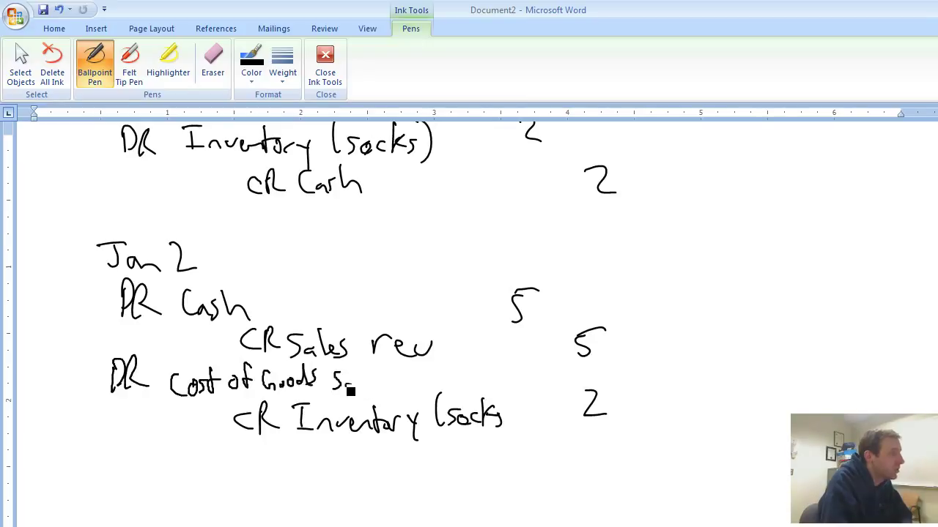
pyautogui.moveTo(379, 379); pyautogui.dragTo(382, 391)
pyautogui.moveTo(504, 360); pyautogui.dragTo(519, 379)
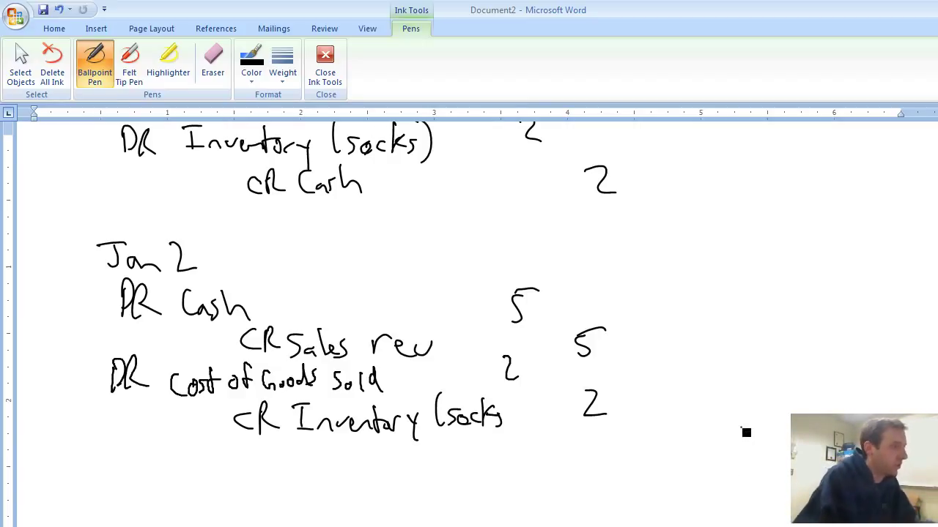
# Step: Start a new blank page and re-enable ink handwriting
pyautogui.hotkey('ctrl', 'Return')
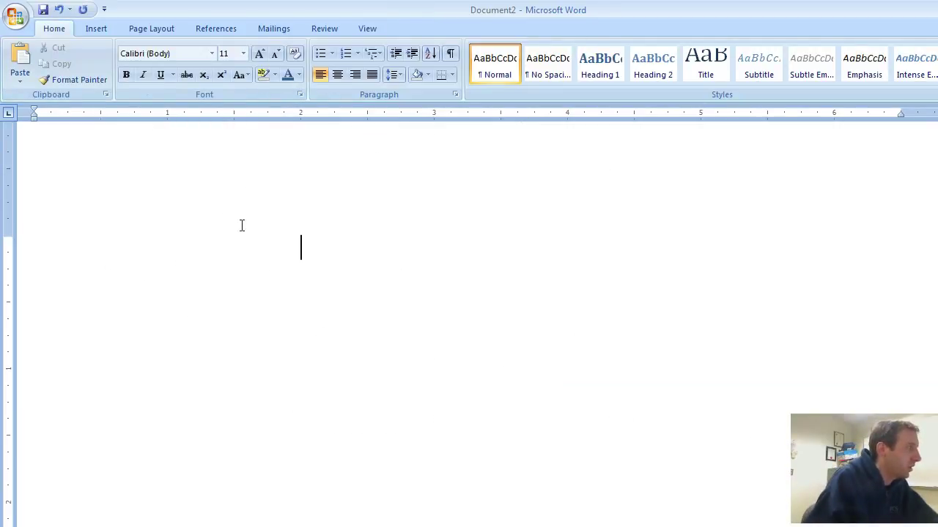
pyautogui.click(331, 29)
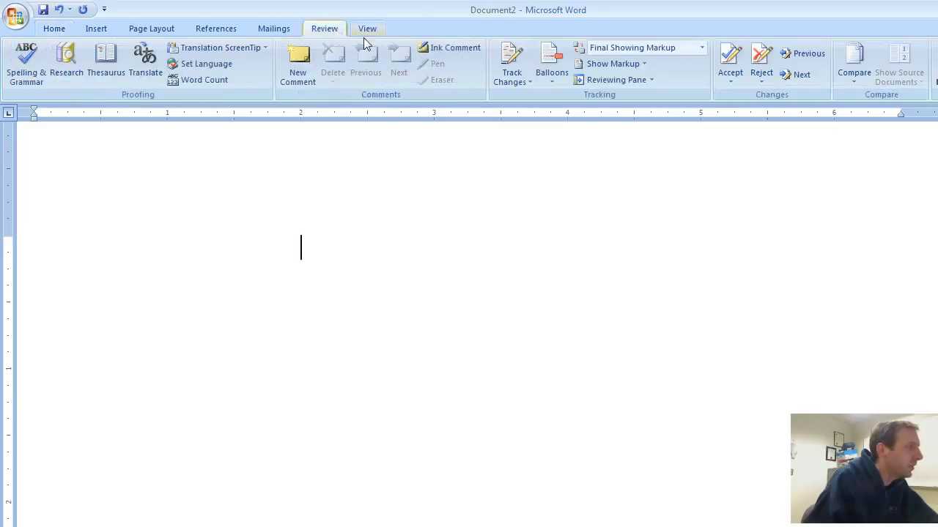
pyautogui.hotkey('alt', 'r')
pyautogui.press('k')
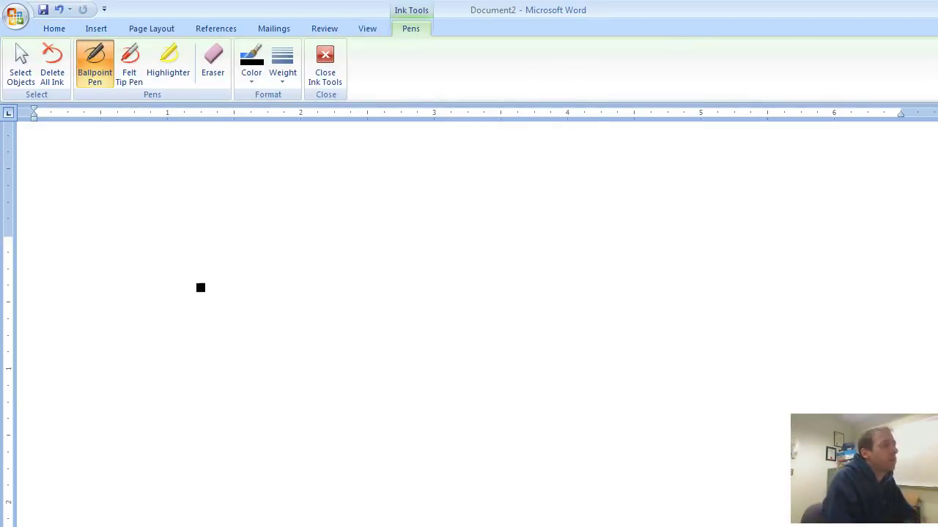
# Step: Handwrite the Jan 1 entry: DR Inventory (socks) 2, CR Cash 2
pyautogui.moveTo(189, 256); pyautogui.dragTo(192, 250)
pyautogui.moveTo(158, 221); pyautogui.dragTo(139, 214)
pyautogui.moveTo(136, 198); pyautogui.dragTo(166, 196)
pyautogui.moveTo(162, 217); pyautogui.dragTo(187, 213)
pyautogui.moveTo(194, 192); pyautogui.dragTo(196, 213)
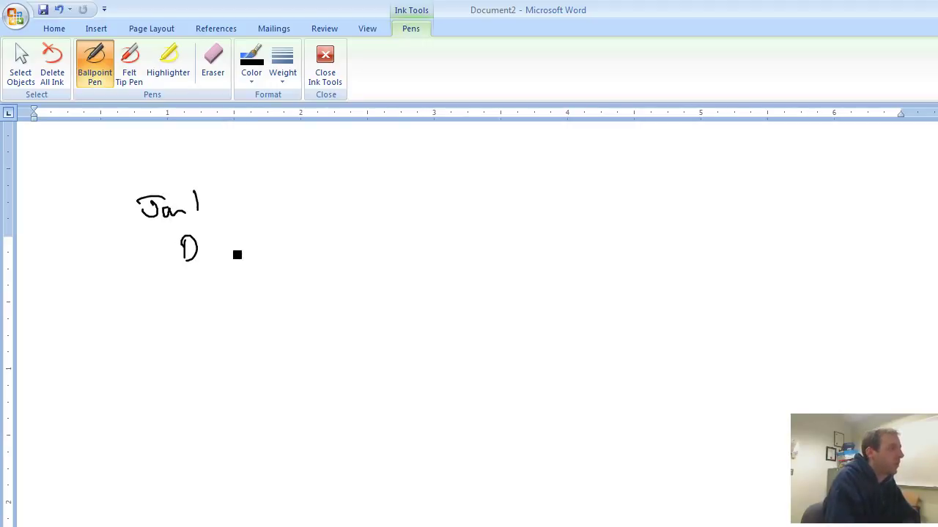
pyautogui.moveTo(210, 249)
pyautogui.mouseDown()
pyautogui.moveTo(254, 258)
pyautogui.moveTo(266, 236)
pyautogui.mouseUp()
pyautogui.moveTo(244, 258); pyautogui.dragTo(355, 253)
pyautogui.moveTo(403, 224); pyautogui.dragTo(397, 262)
pyautogui.moveTo(414, 244)
pyautogui.mouseDown()
pyautogui.moveTo(418, 255)
pyautogui.moveTo(443, 258)
pyautogui.mouseUp()
pyautogui.moveTo(451, 230); pyautogui.dragTo(465, 260)
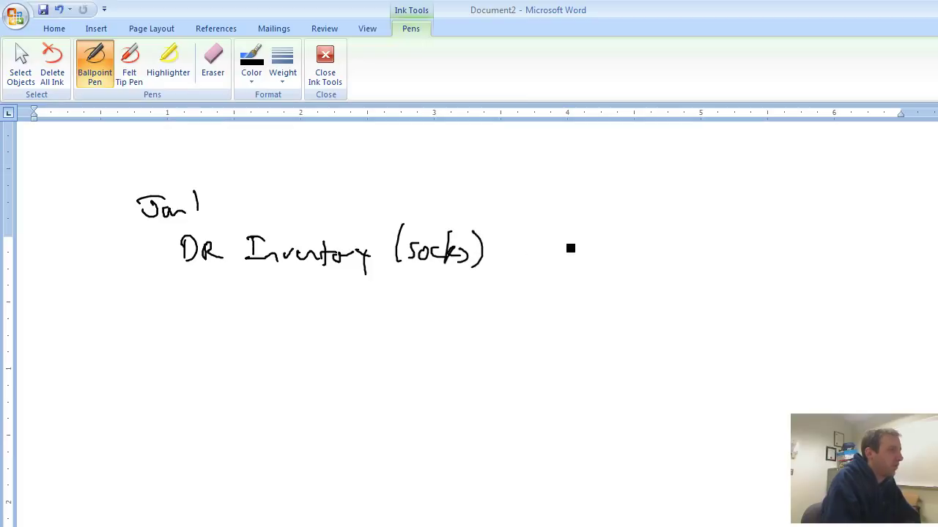
pyautogui.moveTo(561, 235); pyautogui.dragTo(580, 259)
pyautogui.moveTo(284, 277)
pyautogui.mouseDown()
pyautogui.moveTo(284, 293)
pyautogui.moveTo(374, 308)
pyautogui.mouseUp()
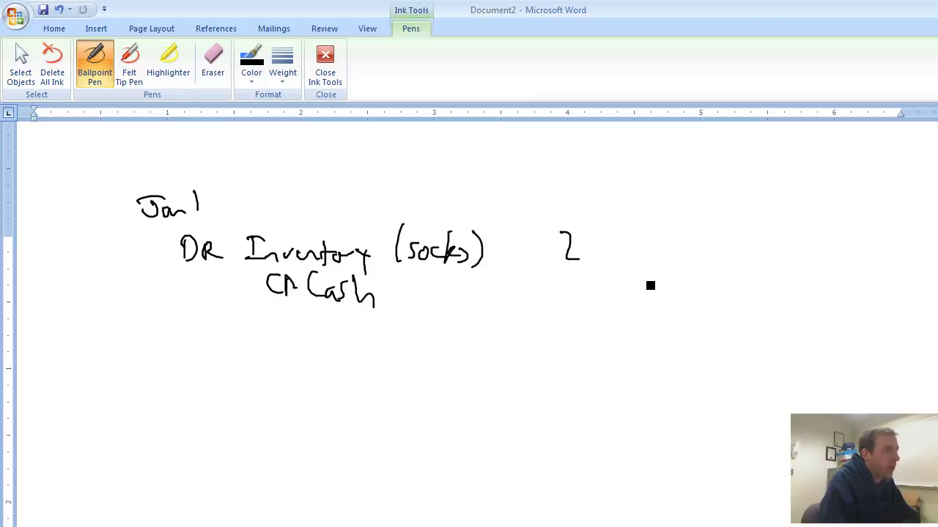
pyautogui.moveTo(647, 279); pyautogui.dragTo(669, 303)
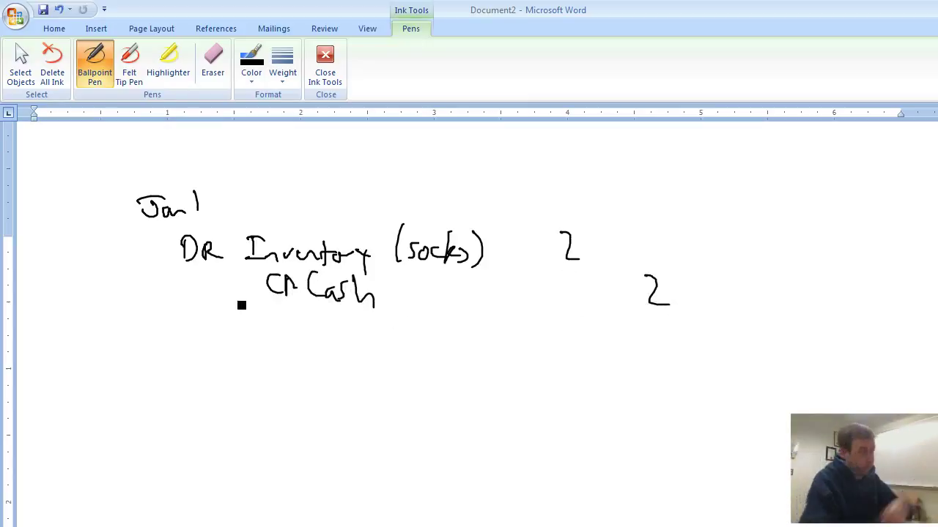
# Step: Handwrite Jan 2 with the debit line 'DR Inventory (Socks) 2.10'
pyautogui.moveTo(151, 331)
pyautogui.mouseDown()
pyautogui.moveTo(139, 350)
pyautogui.moveTo(161, 327)
pyautogui.moveTo(184, 353)
pyautogui.moveTo(213, 353)
pyautogui.mouseUp()
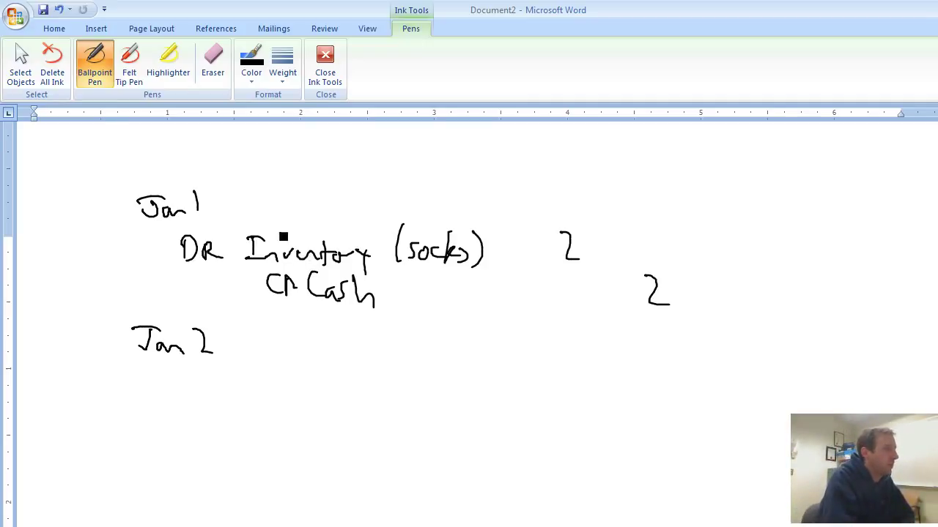
pyautogui.moveTo(182, 363)
pyautogui.mouseDown()
pyautogui.moveTo(181, 386)
pyautogui.moveTo(214, 384)
pyautogui.mouseUp()
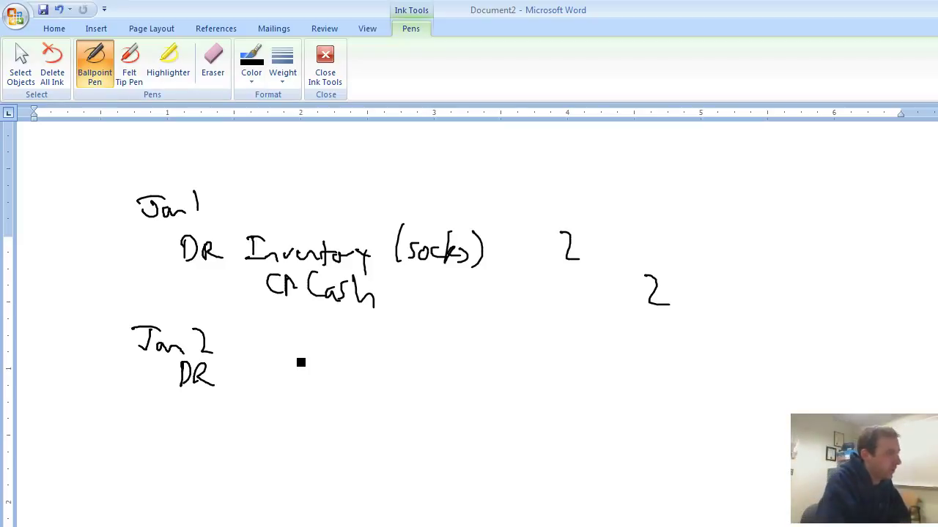
pyautogui.moveTo(240, 359); pyautogui.dragTo(258, 358)
pyautogui.moveTo(263, 391); pyautogui.dragTo(333, 395)
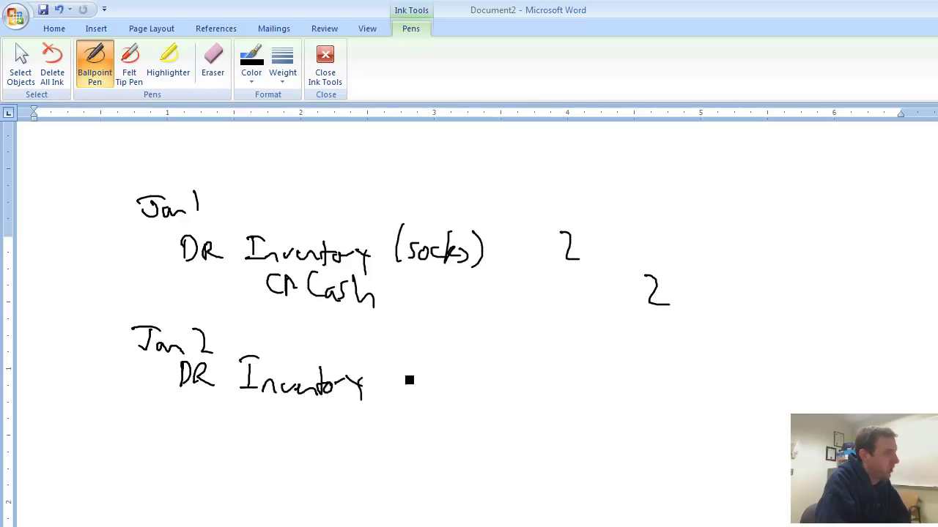
pyautogui.moveTo(396, 358)
pyautogui.mouseDown()
pyautogui.moveTo(393, 390)
pyautogui.moveTo(428, 394)
pyautogui.mouseUp()
pyautogui.moveTo(443, 359); pyautogui.dragTo(441, 395)
pyautogui.moveTo(451, 372); pyautogui.dragTo(453, 394)
pyautogui.moveTo(462, 375); pyautogui.dragTo(462, 391)
pyautogui.moveTo(467, 355); pyautogui.dragTo(473, 394)
pyautogui.click(558, 378)
pyautogui.moveTo(533, 360)
pyautogui.mouseDown()
pyautogui.moveTo(552, 383)
pyautogui.moveTo(568, 380)
pyautogui.mouseUp()
pyautogui.moveTo(577, 358); pyautogui.dragTo(576, 372)
# Step: Handwrite the Jan 2 credit line 'CR Cash 2.10'
pyautogui.moveTo(325, 413); pyautogui.dragTo(326, 425)
pyautogui.moveTo(344, 418); pyautogui.dragTo(346, 428)
pyautogui.moveTo(361, 407); pyautogui.dragTo(371, 428)
pyautogui.click(658, 423)
pyautogui.moveTo(644, 421)
pyautogui.mouseDown()
pyautogui.moveTo(671, 426)
pyautogui.moveTo(687, 415)
pyautogui.mouseUp()
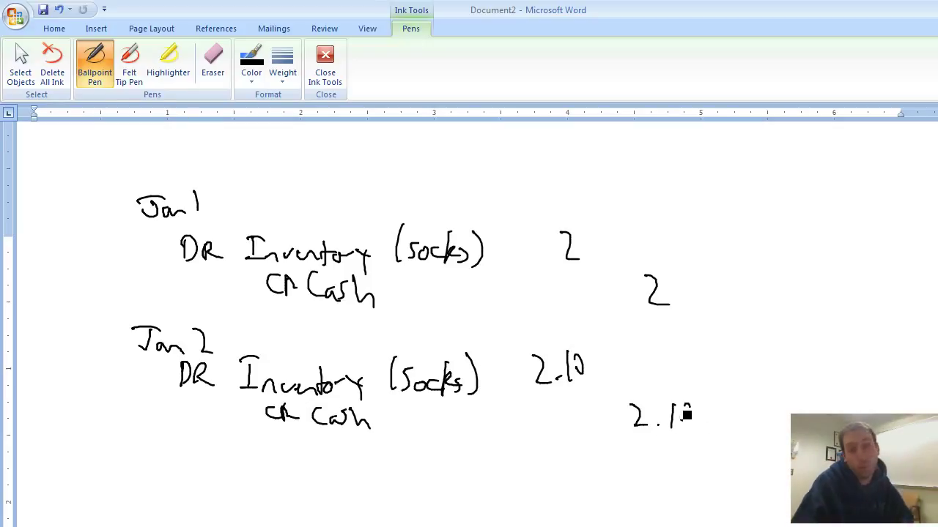
# Step: Handwrite Jan 3 with the debit line 'DR Inventory (socks) 2.50'
pyautogui.scroll(-2, 686, 415)
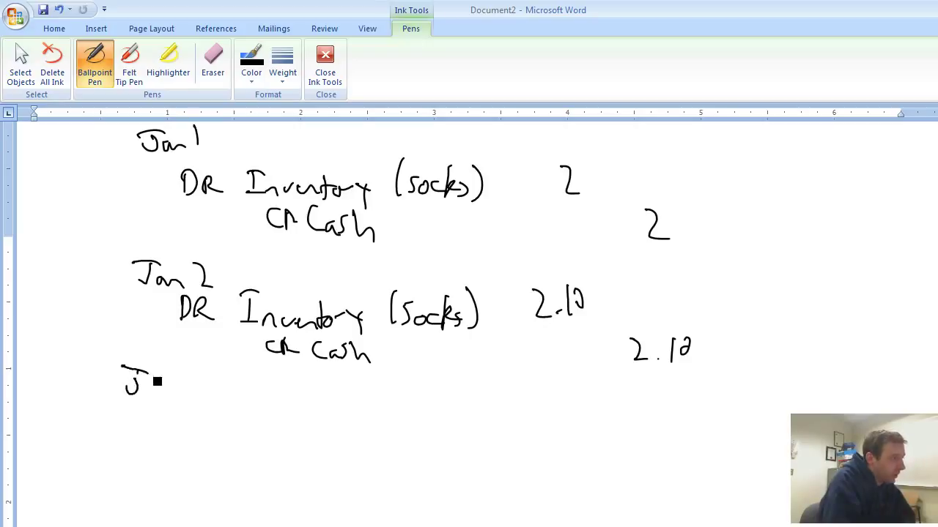
pyautogui.moveTo(185, 375); pyautogui.dragTo(187, 394)
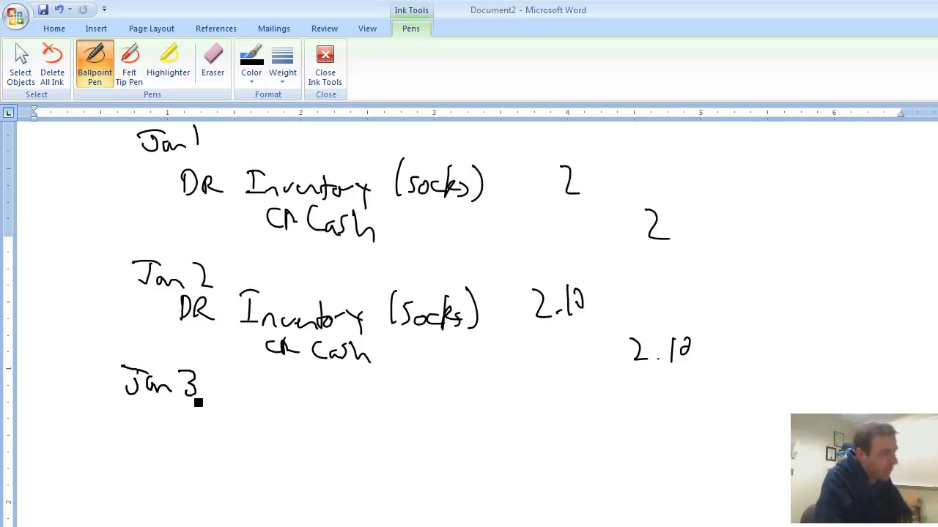
pyautogui.moveTo(176, 405); pyautogui.dragTo(208, 428)
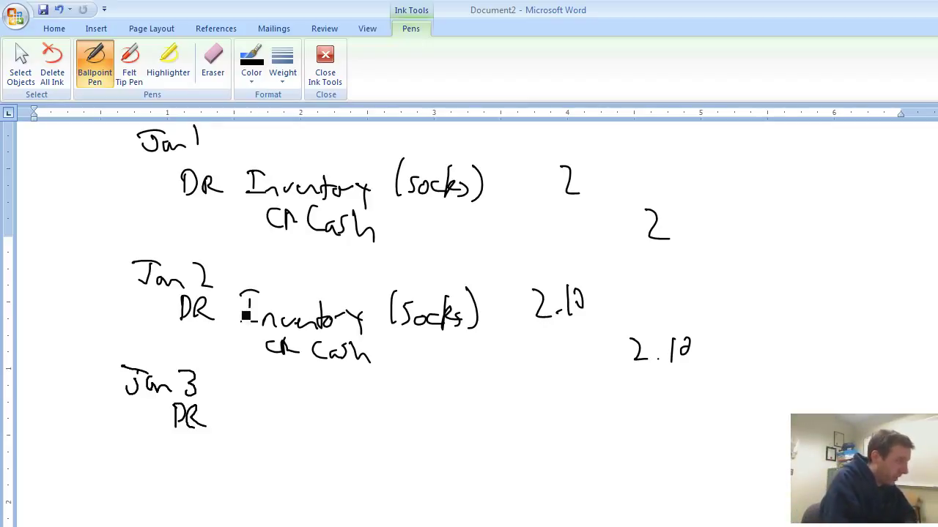
pyautogui.moveTo(231, 397)
pyautogui.mouseDown()
pyautogui.moveTo(257, 426)
pyautogui.moveTo(301, 431)
pyautogui.moveTo(356, 418)
pyautogui.moveTo(362, 447)
pyautogui.mouseUp()
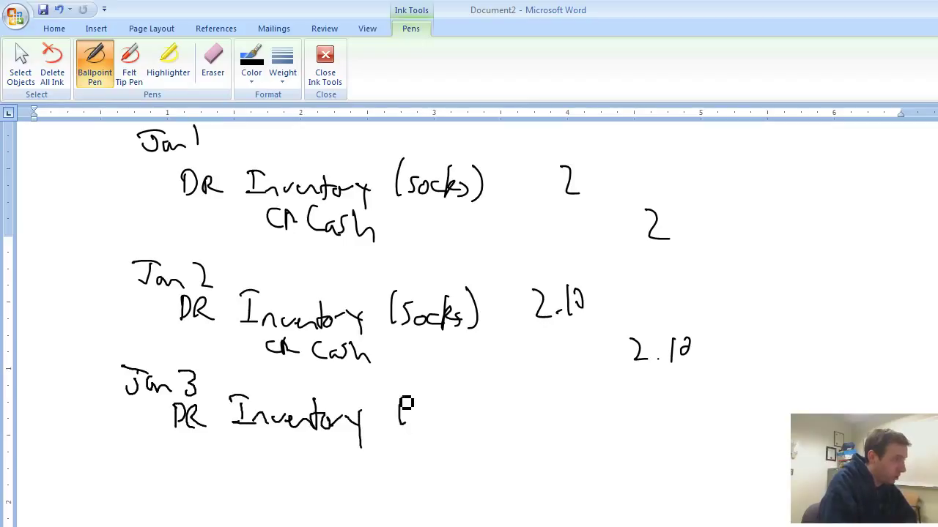
pyautogui.moveTo(438, 423); pyautogui.dragTo(442, 429)
pyautogui.moveTo(450, 402); pyautogui.dragTo(462, 429)
pyautogui.moveTo(477, 396); pyautogui.dragTo(481, 434)
pyautogui.moveTo(524, 399); pyautogui.dragTo(540, 416)
pyautogui.moveTo(587, 397)
pyautogui.mouseDown()
pyautogui.moveTo(555, 386)
pyautogui.moveTo(557, 401)
pyautogui.moveTo(577, 414)
pyautogui.moveTo(554, 418)
pyautogui.mouseUp()
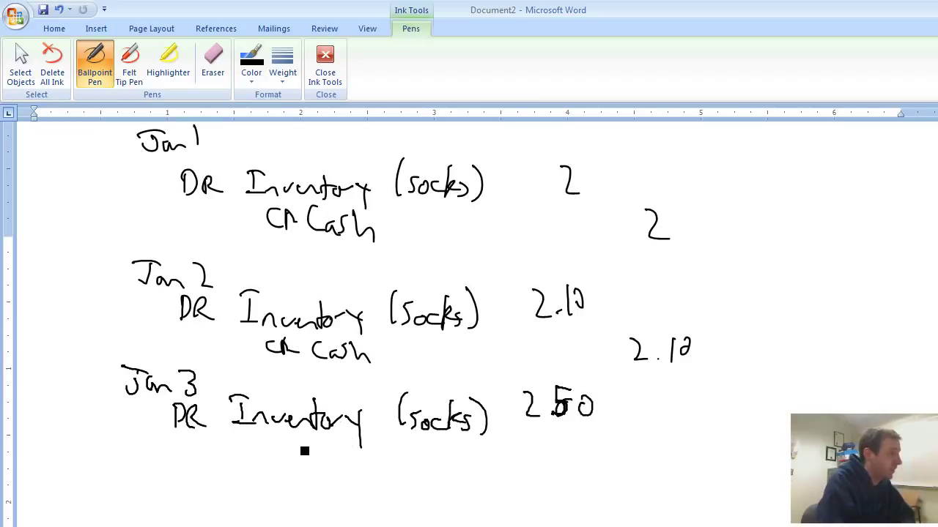
# Step: Handwrite the Jan 3 credit line 'CR Cash 2.50'
pyautogui.moveTo(287, 442); pyautogui.dragTo(272, 463)
pyautogui.moveTo(292, 463); pyautogui.dragTo(386, 467)
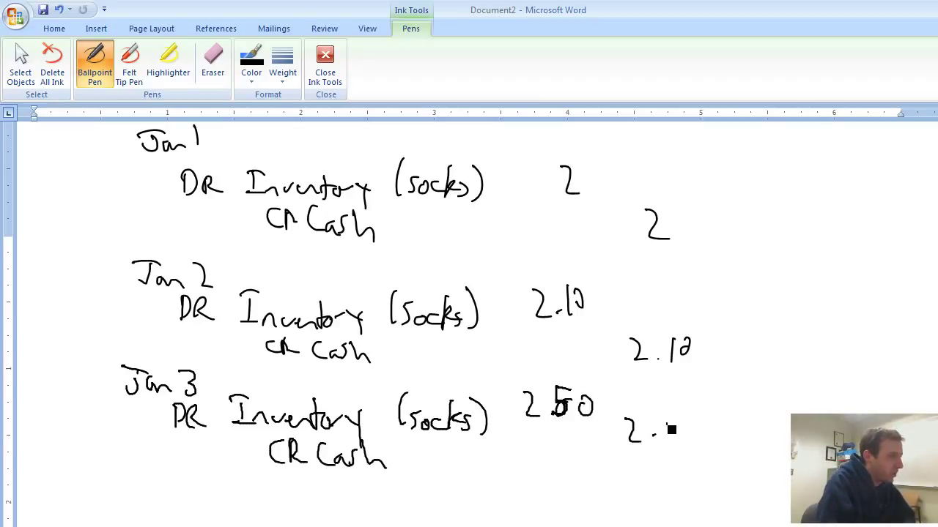
pyautogui.moveTo(667, 424); pyautogui.dragTo(665, 439)
pyautogui.moveTo(691, 423); pyautogui.dragTo(693, 424)
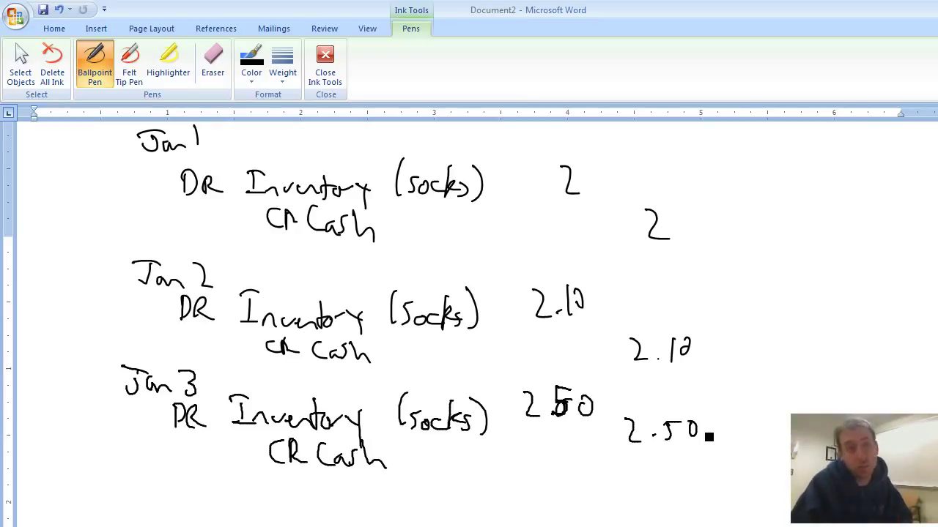
# Step: Handwrite Jan 4 with the debit line 'DR Cash 5'
pyautogui.scroll(-2, 708, 437)
pyautogui.scroll(-10, 677, 441)
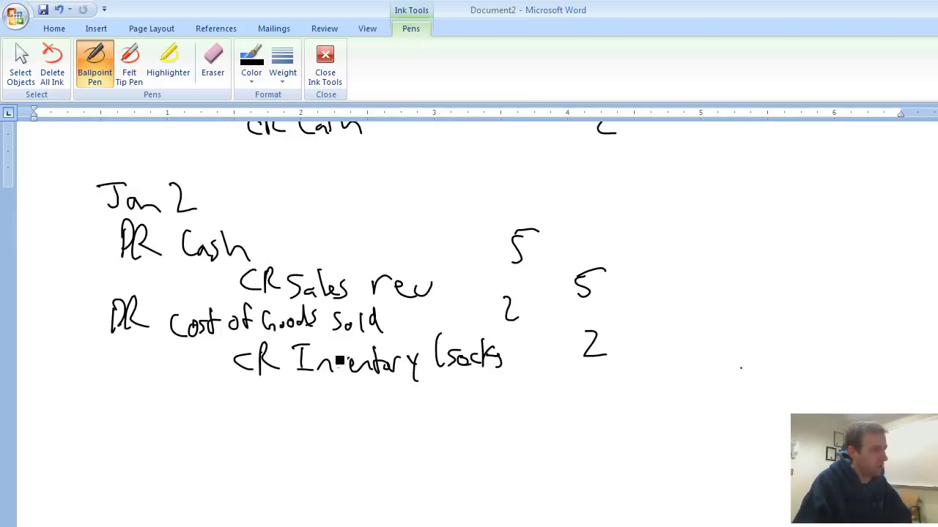
pyautogui.scroll(-10, 557, 386)
pyautogui.scroll(3, 556, 386)
pyautogui.scroll(5, 571, 414)
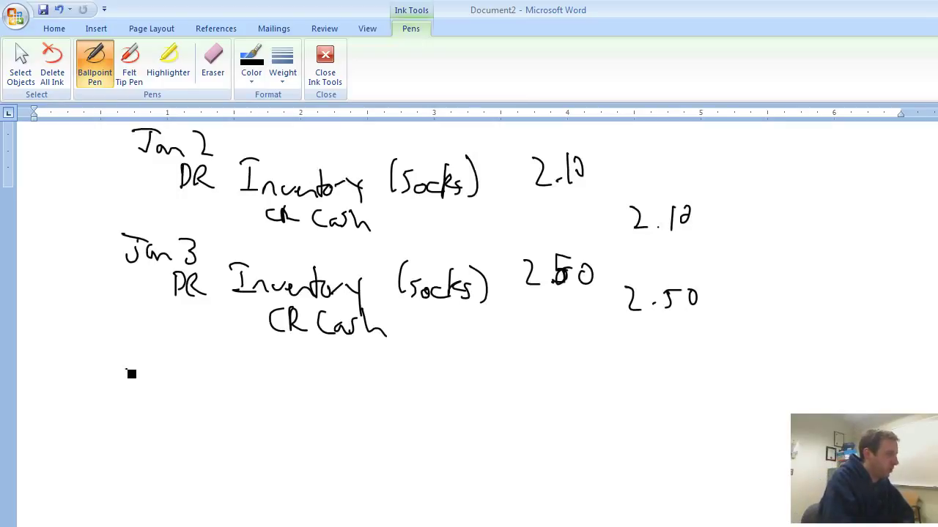
pyautogui.moveTo(116, 359)
pyautogui.mouseDown()
pyautogui.moveTo(132, 385)
pyautogui.moveTo(185, 378)
pyautogui.mouseUp()
pyautogui.moveTo(188, 360)
pyautogui.mouseDown()
pyautogui.moveTo(189, 394)
pyautogui.moveTo(170, 419)
pyautogui.mouseUp()
pyautogui.moveTo(170, 396)
pyautogui.mouseDown()
pyautogui.moveTo(175, 418)
pyautogui.moveTo(286, 417)
pyautogui.mouseUp()
pyautogui.moveTo(509, 393)
pyautogui.mouseDown()
pyautogui.moveTo(511, 413)
pyautogui.moveTo(535, 390)
pyautogui.mouseUp()
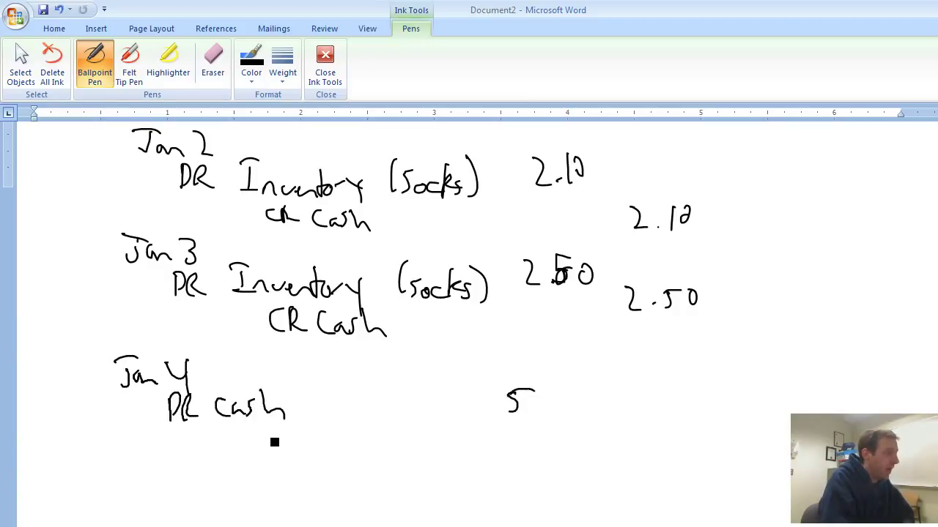
# Step: Handwrite the credit line 'CR Sales Rev 5' under DR Cash
pyautogui.moveTo(276, 435); pyautogui.dragTo(277, 454)
pyautogui.moveTo(288, 432)
pyautogui.mouseDown()
pyautogui.moveTo(305, 456)
pyautogui.moveTo(370, 457)
pyautogui.mouseUp()
pyautogui.moveTo(372, 450); pyautogui.dragTo(386, 458)
pyautogui.moveTo(427, 436)
pyautogui.mouseDown()
pyautogui.moveTo(449, 454)
pyautogui.moveTo(470, 443)
pyautogui.mouseUp()
pyautogui.moveTo(621, 425)
pyautogui.mouseDown()
pyautogui.moveTo(620, 445)
pyautogui.moveTo(642, 420)
pyautogui.mouseUp()
# Step: Handwrite 'CR Inventory' and, above it, 'DR COGS' for the Jan 4 cost entry
pyautogui.scroll(-5, 644, 430)
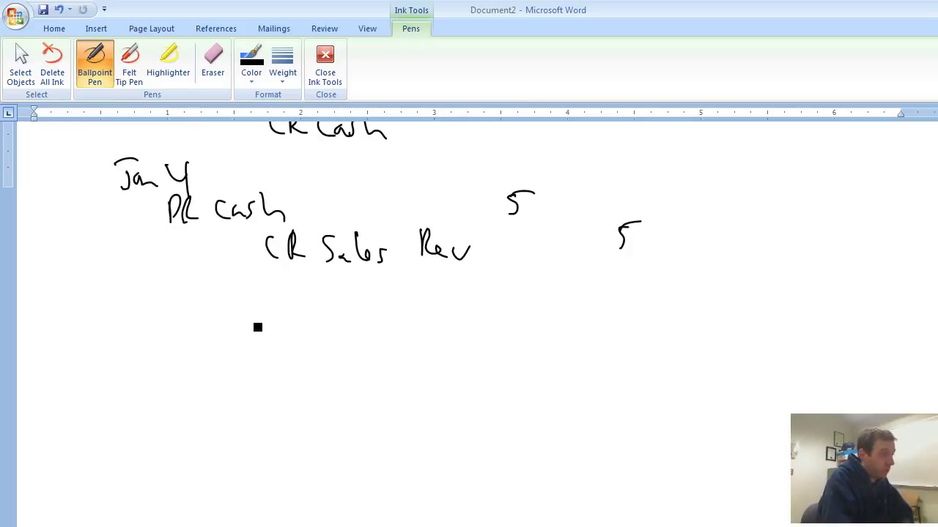
pyautogui.moveTo(284, 336)
pyautogui.mouseDown()
pyautogui.moveTo(286, 358)
pyautogui.moveTo(306, 358)
pyautogui.mouseUp()
pyautogui.moveTo(344, 333); pyautogui.dragTo(344, 361)
pyautogui.moveTo(336, 359)
pyautogui.mouseDown()
pyautogui.moveTo(355, 359)
pyautogui.moveTo(356, 331)
pyautogui.mouseUp()
pyautogui.moveTo(356, 350)
pyautogui.mouseDown()
pyautogui.moveTo(371, 360)
pyautogui.moveTo(413, 360)
pyautogui.moveTo(430, 349)
pyautogui.moveTo(444, 373)
pyautogui.mouseUp()
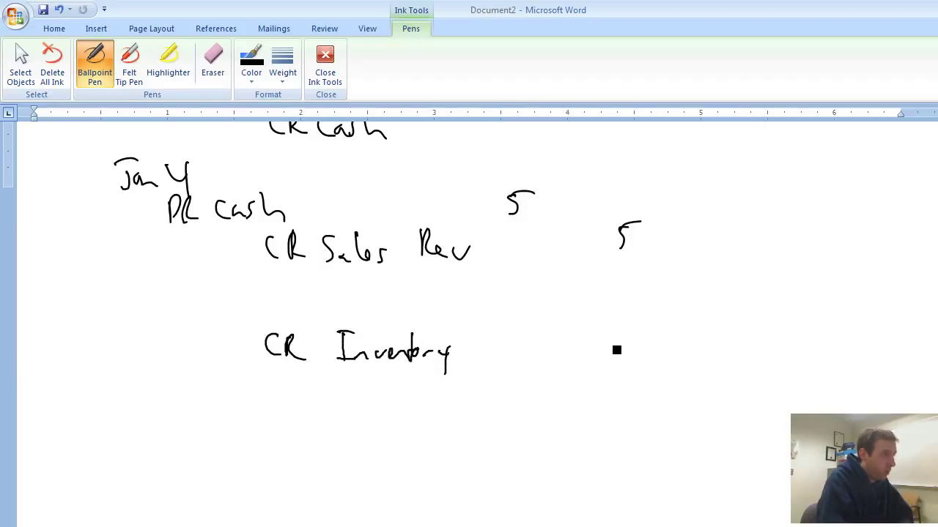
pyautogui.moveTo(167, 293)
pyautogui.mouseDown()
pyautogui.moveTo(164, 326)
pyautogui.moveTo(196, 322)
pyautogui.mouseUp()
pyautogui.moveTo(227, 296)
pyautogui.mouseDown()
pyautogui.moveTo(220, 319)
pyautogui.moveTo(243, 298)
pyautogui.moveTo(296, 320)
pyautogui.mouseUp()
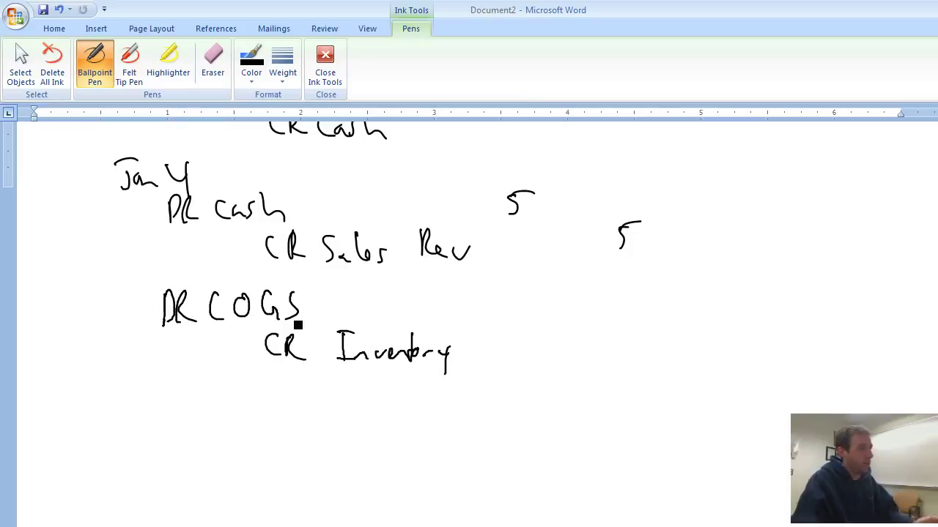
pyautogui.scroll(8, 345, 318)
pyautogui.scroll(1, 546, 356)
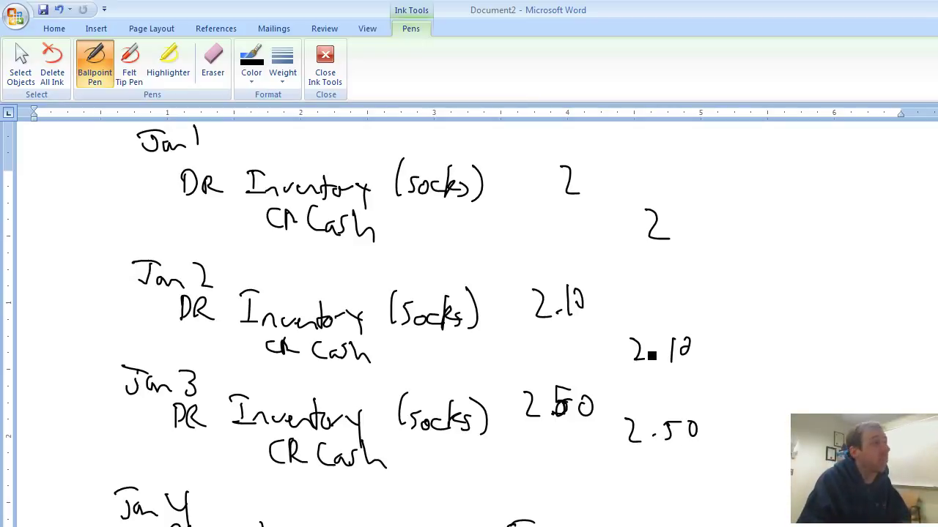
# Step: Handwrite the label FIFO below the Jan 4 COGS entry
pyautogui.scroll(-4, 651, 355)
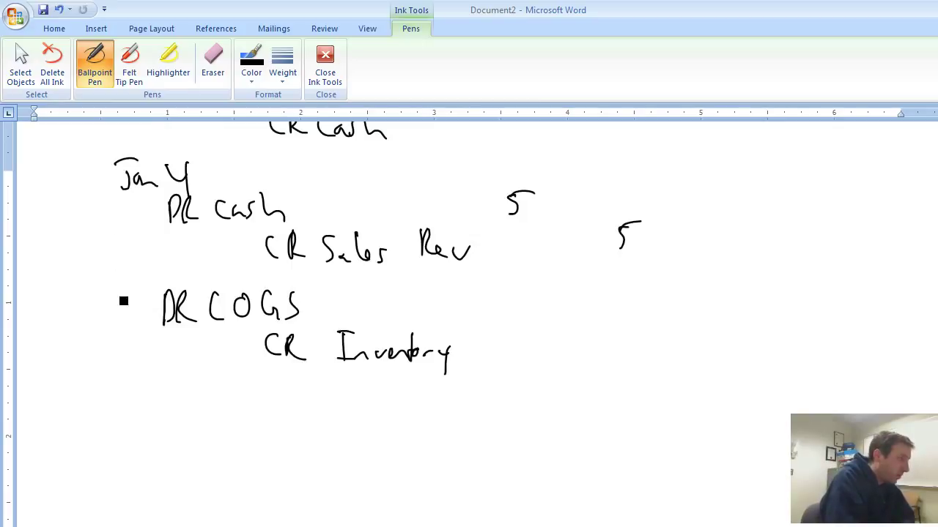
pyautogui.moveTo(115, 404); pyautogui.dragTo(113, 432)
pyautogui.moveTo(117, 424); pyautogui.dragTo(152, 431)
pyautogui.moveTo(144, 431)
pyautogui.mouseDown()
pyautogui.moveTo(165, 431)
pyautogui.moveTo(164, 406)
pyautogui.moveTo(213, 402)
pyautogui.mouseUp()
pyautogui.moveTo(191, 403); pyautogui.dragTo(192, 435)
pyautogui.moveTo(189, 419); pyautogui.dragTo(222, 410)
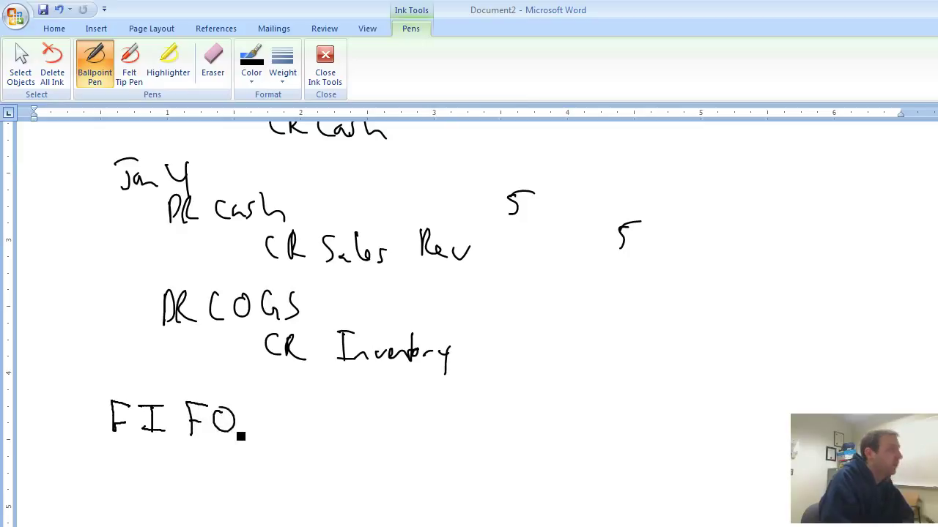
# Step: Complete the line to read 'FIFO = 2'
pyautogui.scroll(3, 404, 212)
pyautogui.scroll(3, 408, 224)
pyautogui.scroll(3, 410, 247)
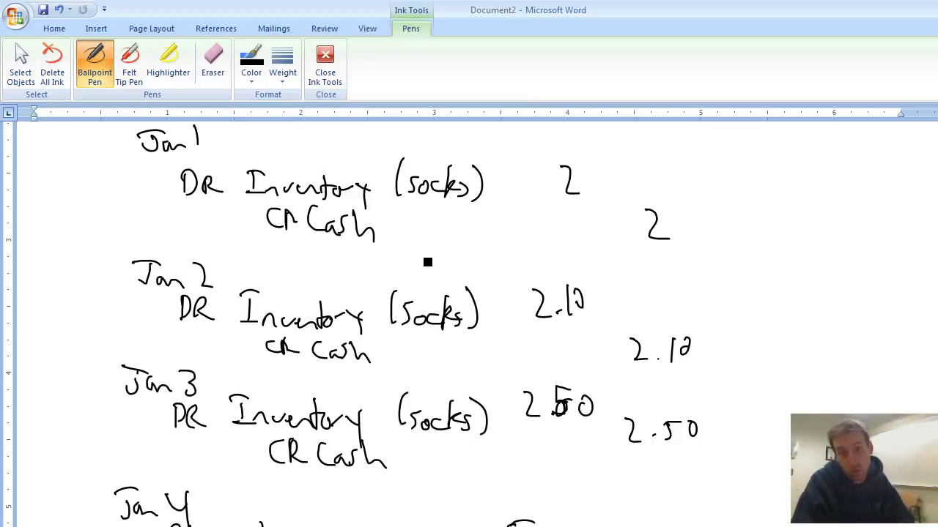
pyautogui.scroll(-2, 428, 263)
pyautogui.scroll(-5, 432, 293)
pyautogui.scroll(-2, 428, 306)
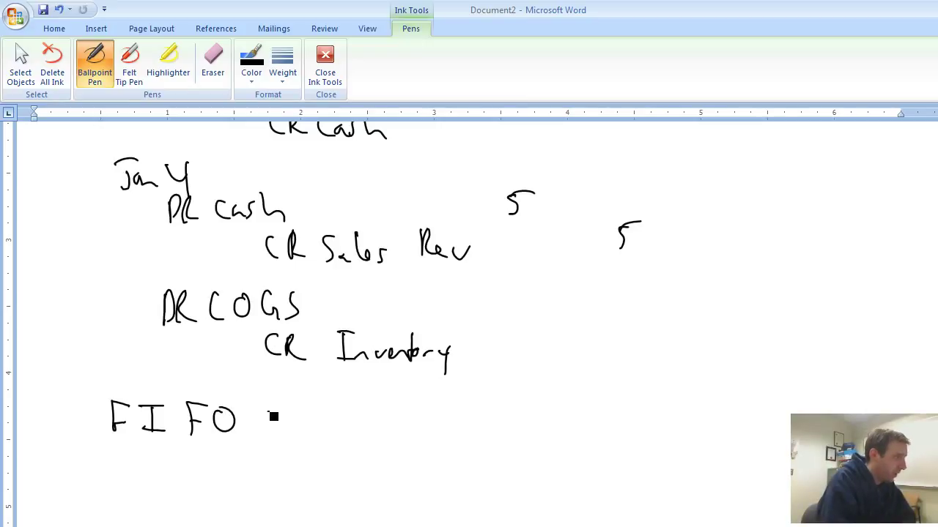
pyautogui.moveTo(274, 413); pyautogui.dragTo(288, 413)
pyautogui.moveTo(271, 430); pyautogui.dragTo(293, 430)
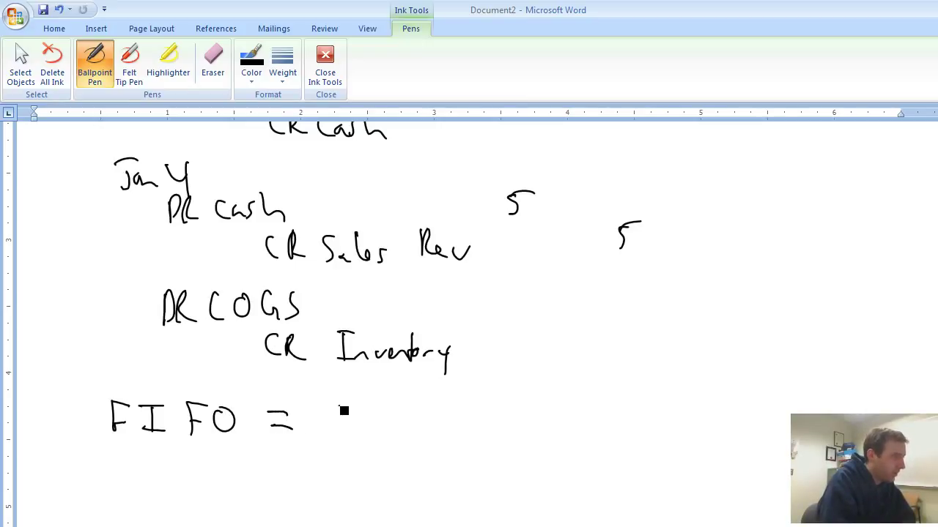
pyautogui.moveTo(338, 408); pyautogui.dragTo(374, 442)
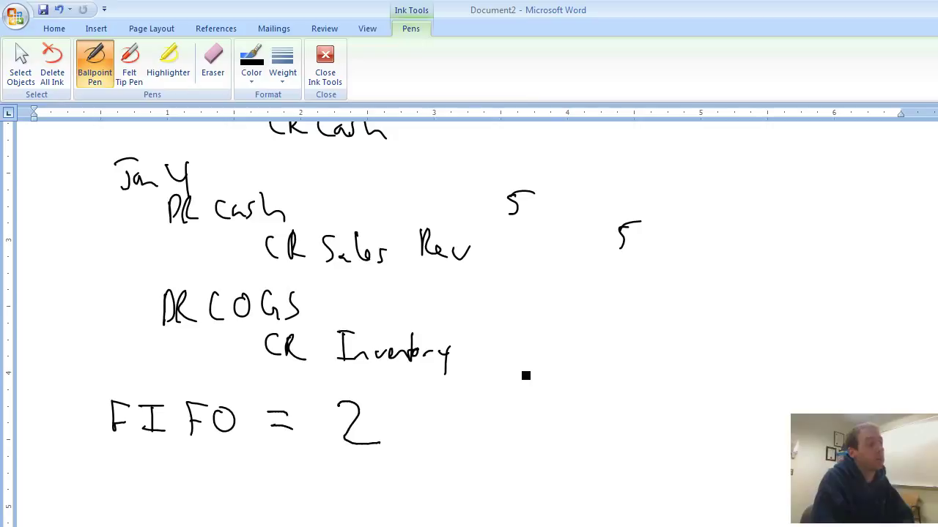
# Step: Handwrite LIFO on the line below 'FIFO = 2'
pyautogui.scroll(5, 542, 365)
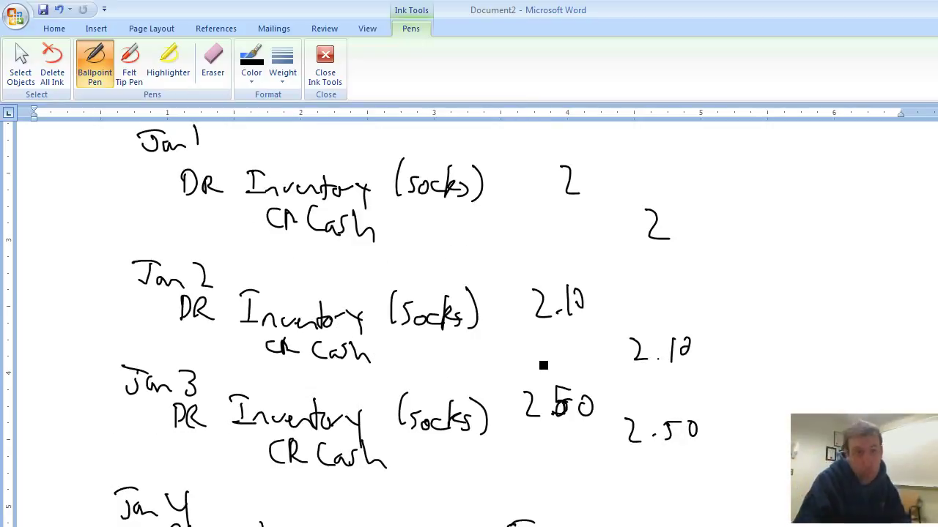
pyautogui.scroll(-2, 543, 365)
pyautogui.scroll(-2, 546, 366)
pyautogui.scroll(-1, 545, 373)
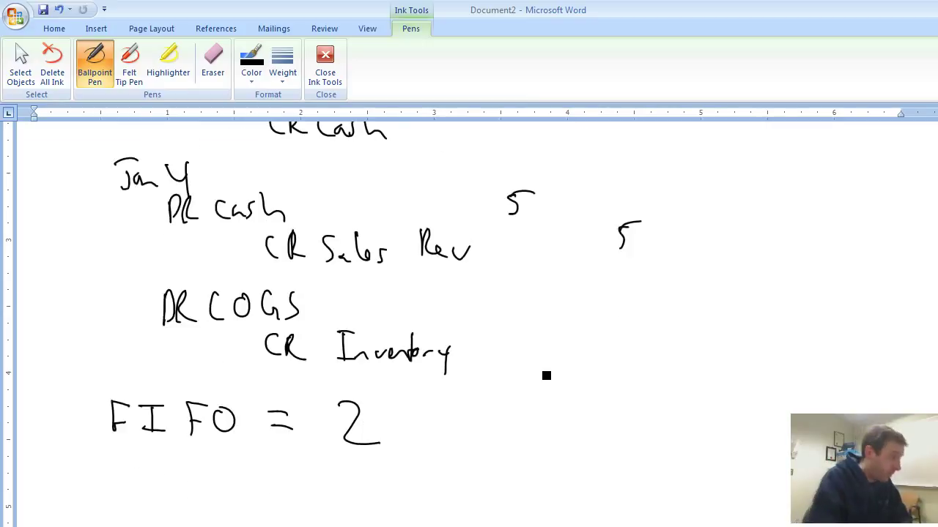
pyautogui.moveTo(117, 457)
pyautogui.mouseDown()
pyautogui.moveTo(129, 487)
pyautogui.moveTo(162, 485)
pyautogui.mouseUp()
pyautogui.moveTo(135, 462)
pyautogui.mouseDown()
pyautogui.moveTo(160, 463)
pyautogui.moveTo(178, 485)
pyautogui.mouseUp()
pyautogui.moveTo(180, 474); pyautogui.dragTo(214, 484)
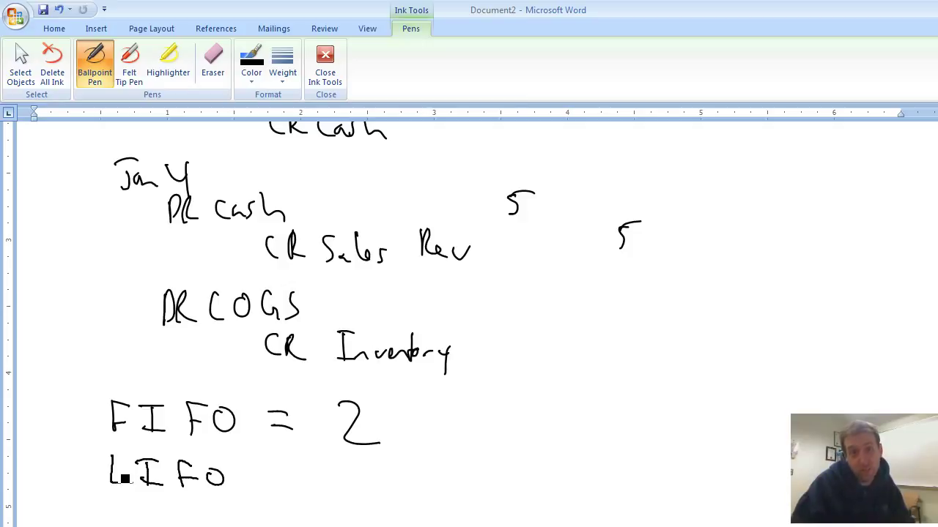
# Step: Handwrite '= 2.50' after LIFO beneath the Jan 4 entry with the Ballpoint Pen
pyautogui.scroll(6, 260, 502)
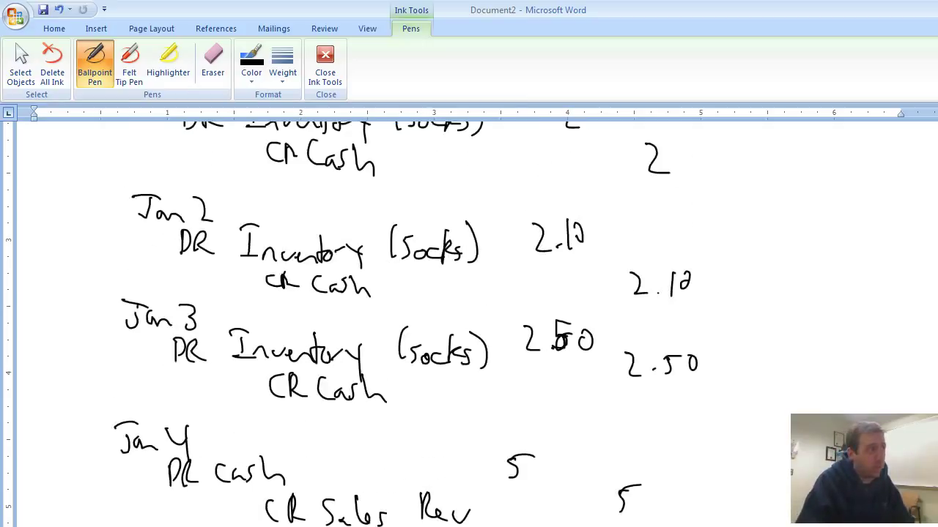
pyautogui.scroll(2, 260, 501)
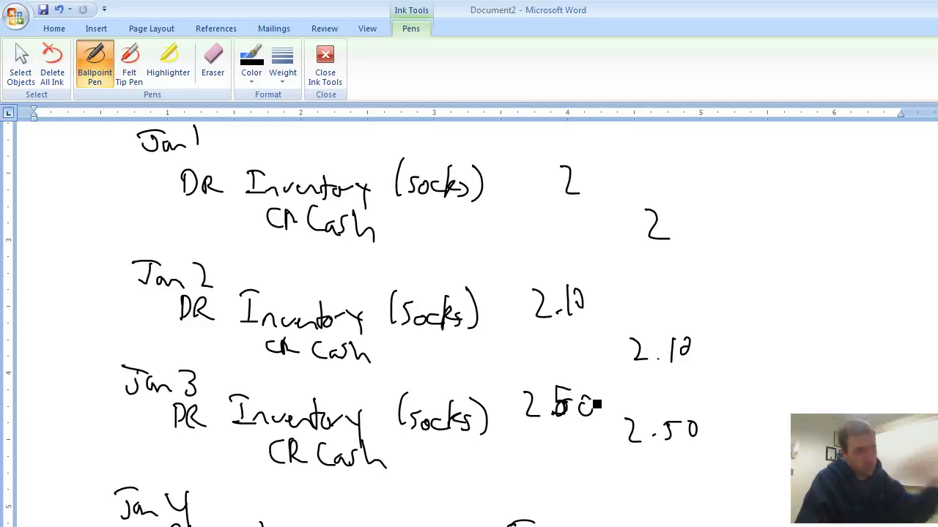
pyautogui.scroll(-5, 597, 407)
pyautogui.scroll(-4, 592, 420)
pyautogui.scroll(-2, 599, 417)
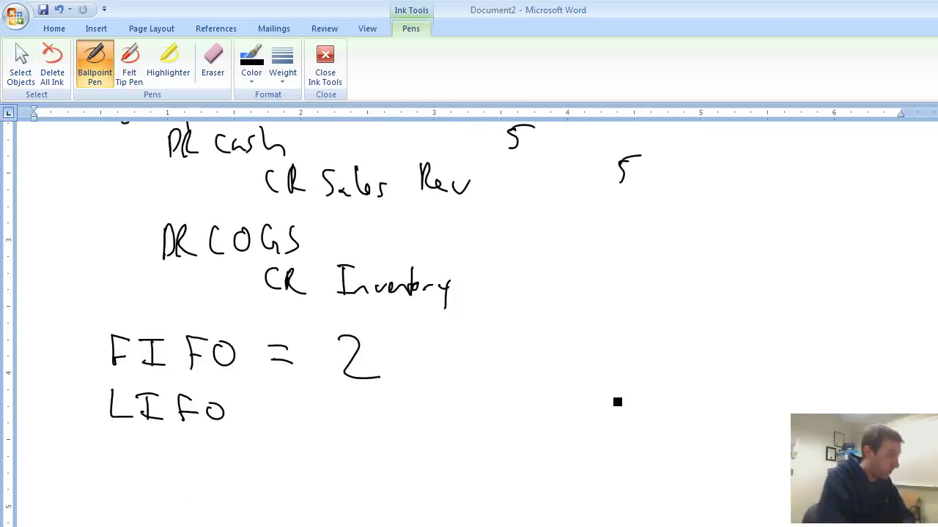
pyautogui.moveTo(277, 400); pyautogui.dragTo(285, 401)
pyautogui.moveTo(342, 404)
pyautogui.mouseDown()
pyautogui.moveTo(362, 425)
pyautogui.moveTo(378, 424)
pyautogui.mouseUp()
pyautogui.click(371, 423)
pyautogui.moveTo(413, 409); pyautogui.dragTo(412, 429)
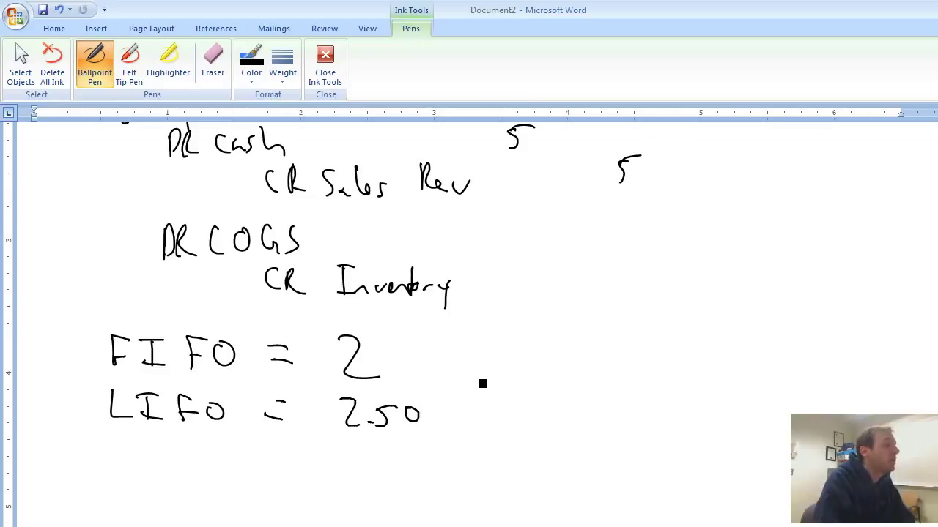
pyautogui.scroll(2, 483, 378)
pyautogui.scroll(6, 484, 373)
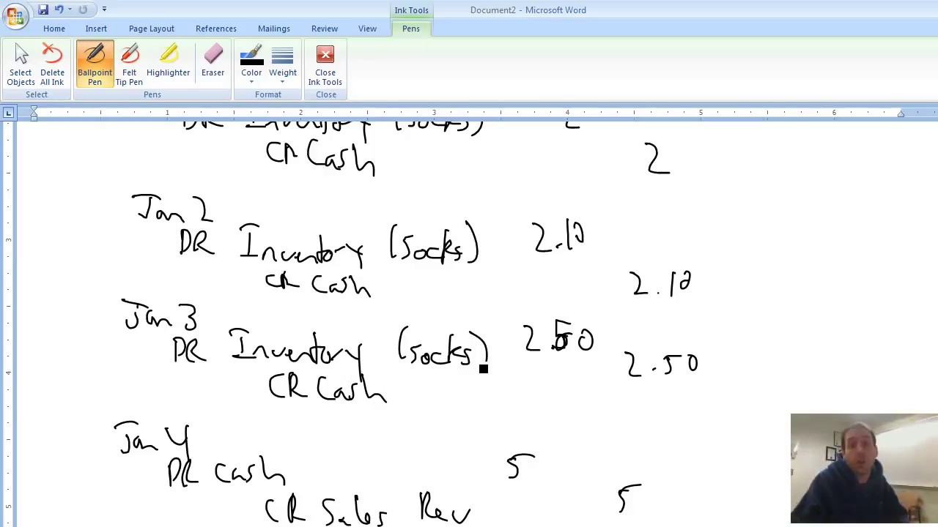
# Step: Handwrite the label 'Weighted Average' to the right of FIFO = 2
pyautogui.scroll(-2, 505, 381)
pyautogui.scroll(-6, 505, 392)
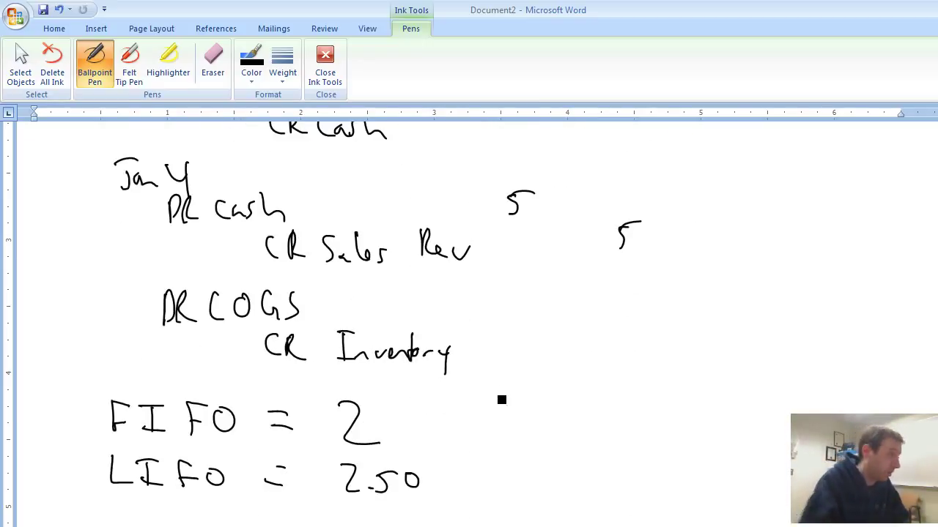
pyautogui.moveTo(459, 407)
pyautogui.mouseDown()
pyautogui.moveTo(485, 407)
pyautogui.moveTo(513, 451)
pyautogui.mouseUp()
pyautogui.moveTo(513, 403)
pyautogui.mouseDown()
pyautogui.moveTo(529, 428)
pyautogui.moveTo(564, 437)
pyautogui.moveTo(578, 432)
pyautogui.moveTo(569, 404)
pyautogui.mouseUp()
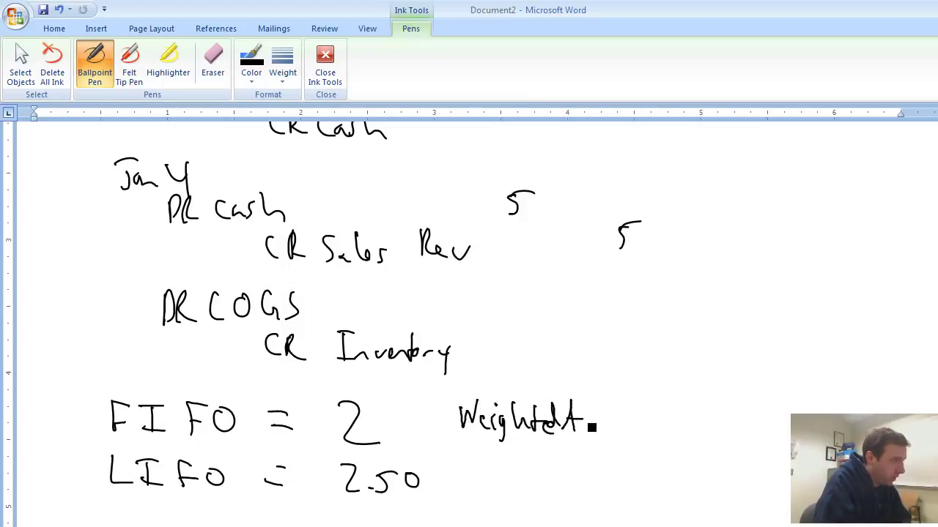
pyautogui.moveTo(635, 425); pyautogui.dragTo(644, 425)
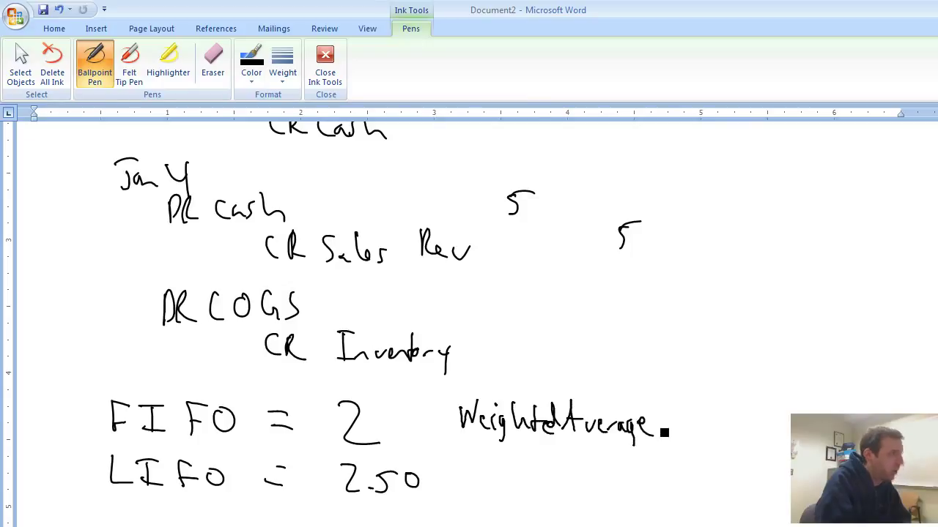
# Step: Write the weighted average cost 2.20 after the Weighted Average label
pyautogui.scroll(5, 664, 432)
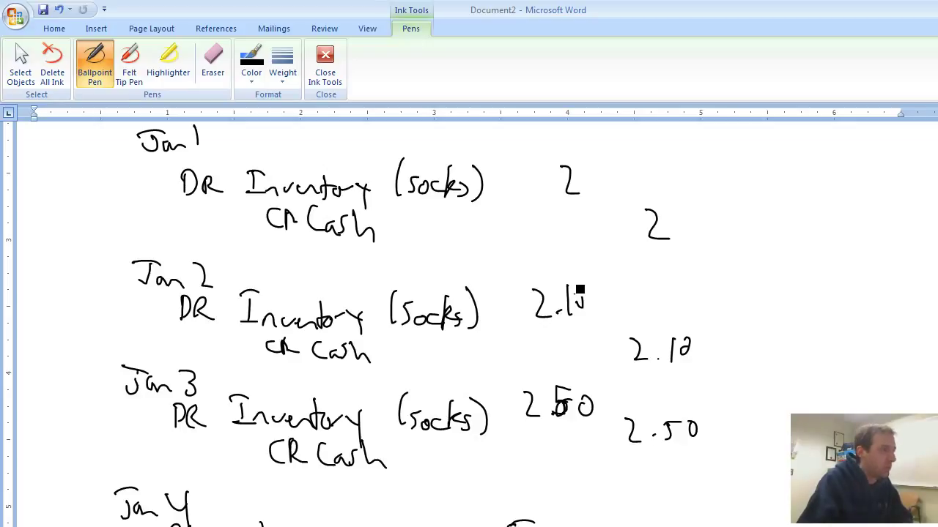
pyautogui.scroll(-4, 635, 343)
pyautogui.scroll(-1, 634, 344)
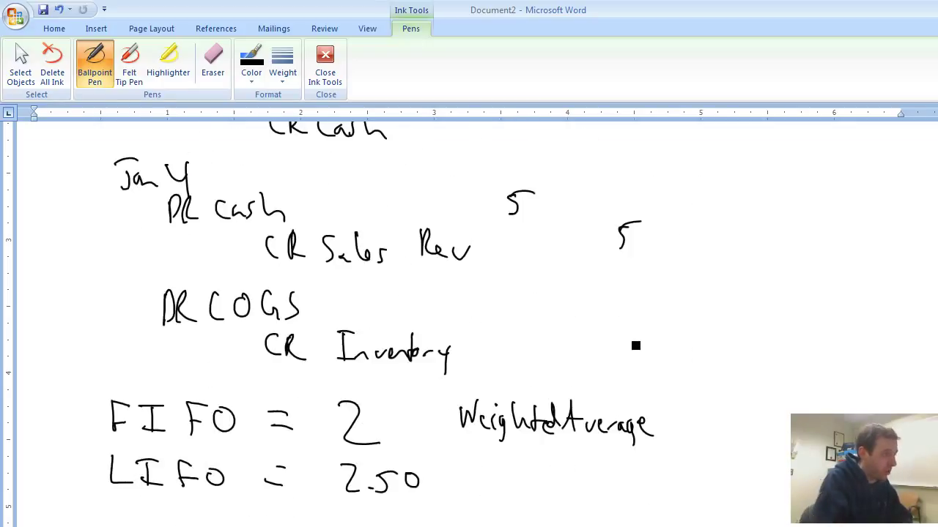
pyautogui.moveTo(687, 395)
pyautogui.mouseDown()
pyautogui.moveTo(702, 422)
pyautogui.moveTo(730, 420)
pyautogui.mouseUp()
pyautogui.click(709, 419)
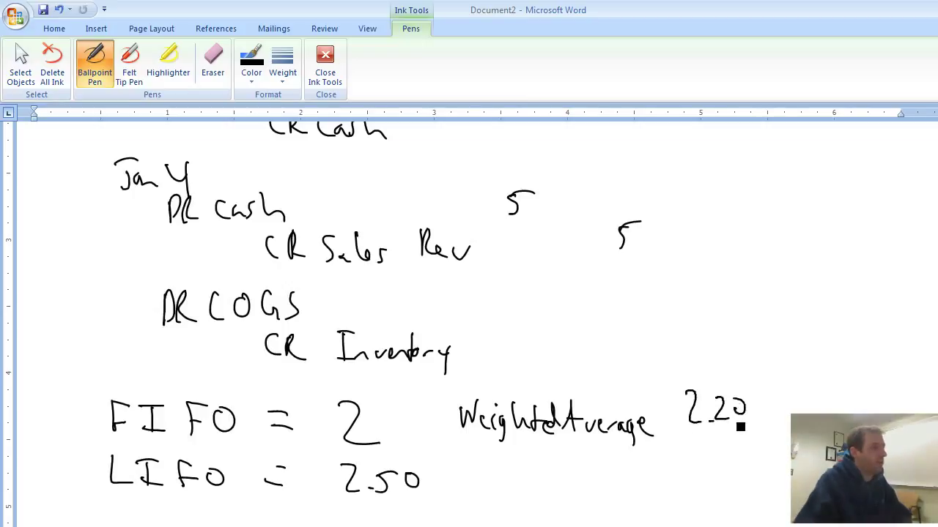
pyautogui.scroll(2, 740, 422)
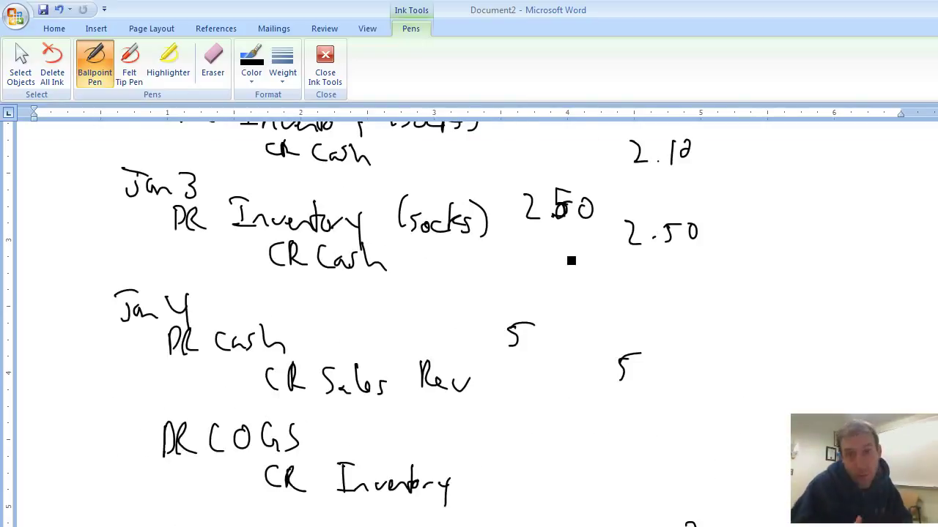
pyautogui.scroll(-1, 606, 320)
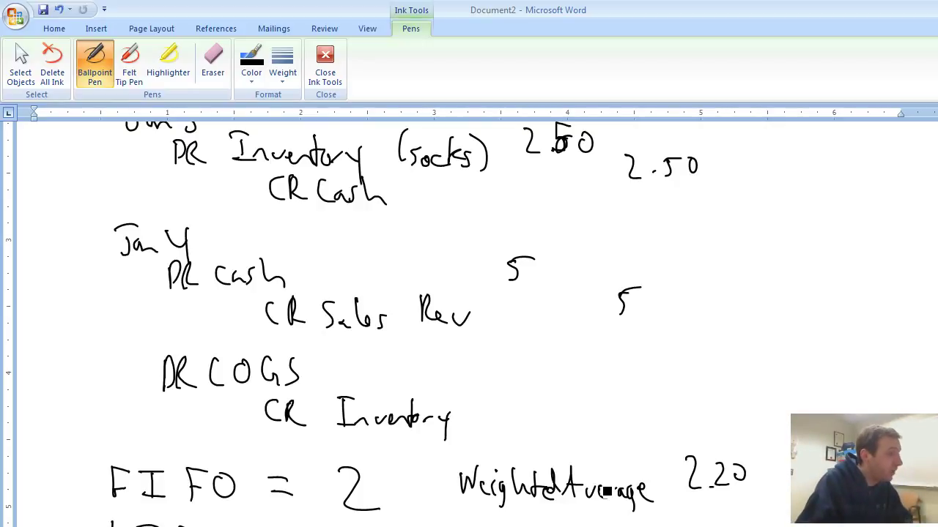
pyautogui.scroll(2, 607, 492)
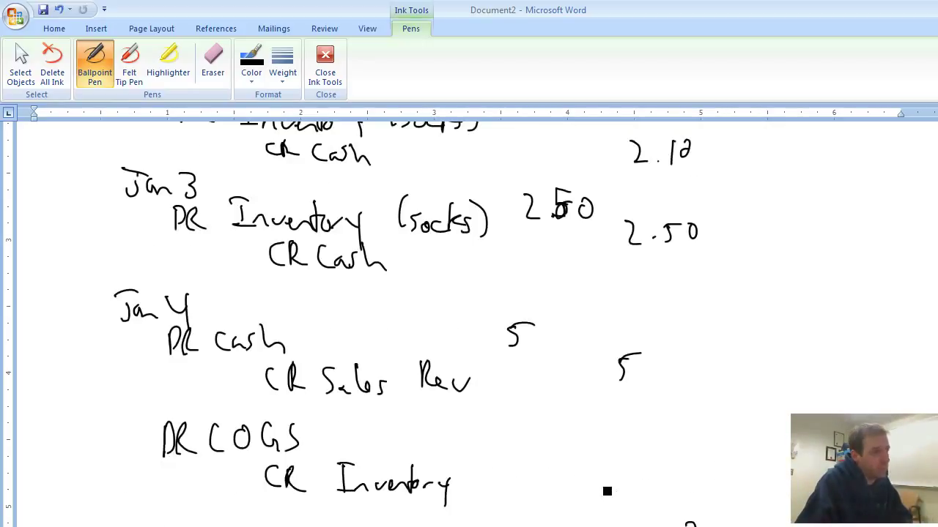
pyautogui.scroll(-1, 607, 492)
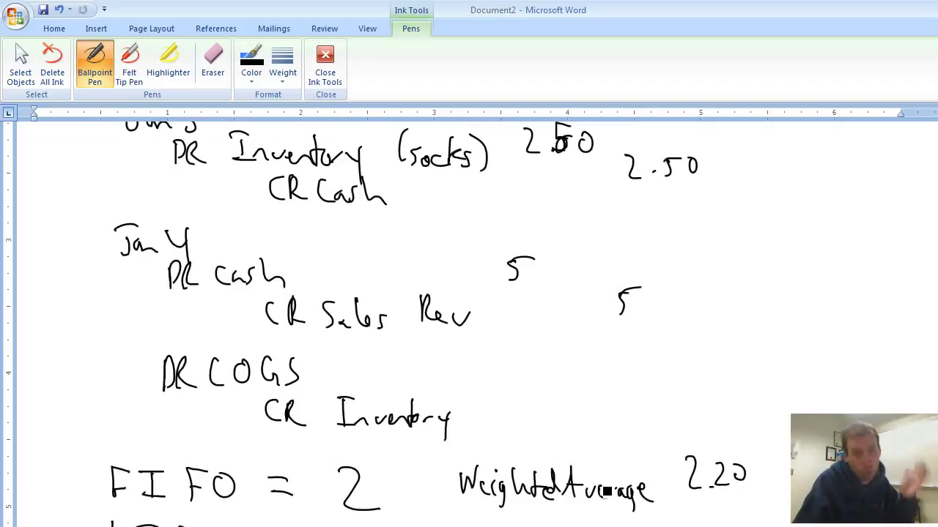
pyautogui.scroll(-2, 606, 498)
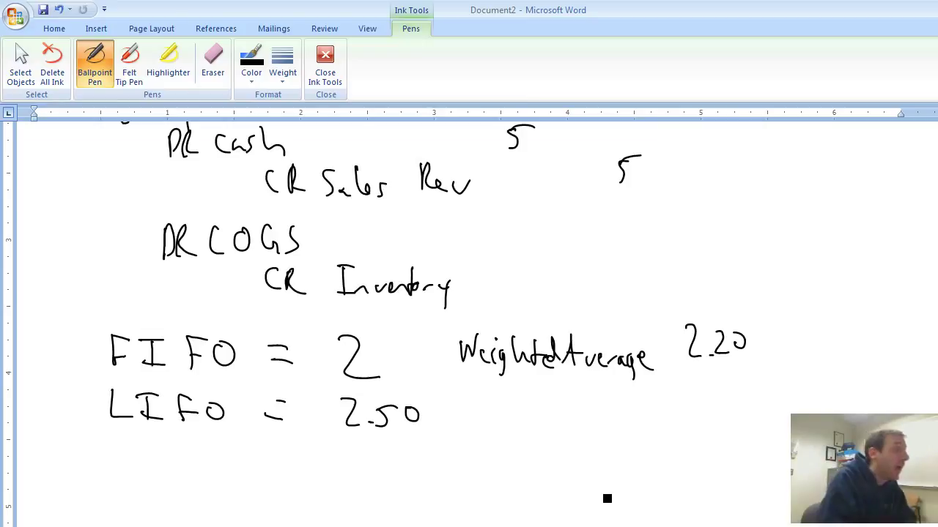
# Step: Handwrite 'Specific Unit ID' beside LIFO = 2.50, below Weighted Average
pyautogui.moveTo(467, 393)
pyautogui.mouseDown()
pyautogui.moveTo(459, 416)
pyautogui.moveTo(521, 419)
pyautogui.mouseUp()
pyautogui.moveTo(518, 407); pyautogui.dragTo(530, 406)
pyautogui.moveTo(537, 411); pyautogui.dragTo(607, 417)
pyautogui.moveTo(601, 401)
pyautogui.mouseDown()
pyautogui.moveTo(620, 400)
pyautogui.moveTo(635, 416)
pyautogui.mouseUp()
pyautogui.moveTo(632, 417); pyautogui.dragTo(658, 416)
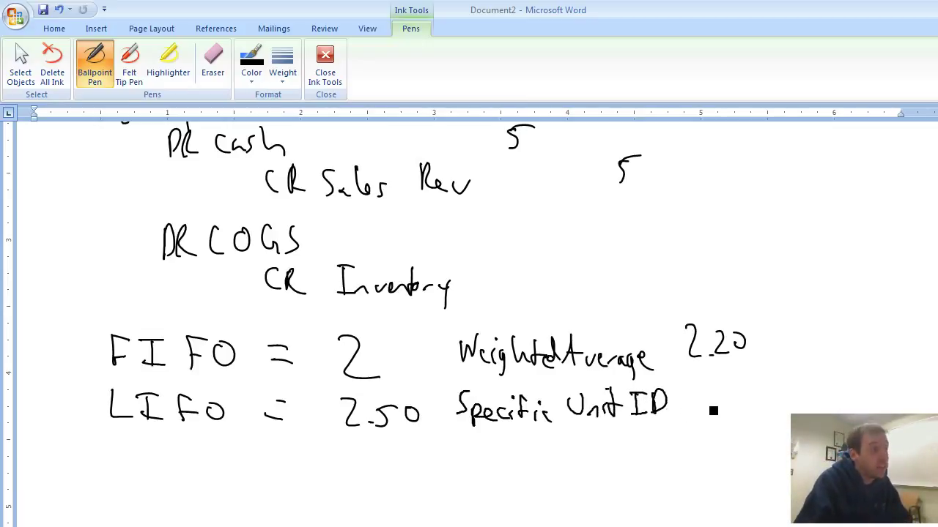
pyautogui.scroll(2, 713, 411)
pyautogui.scroll(5, 712, 411)
pyautogui.scroll(3, 713, 411)
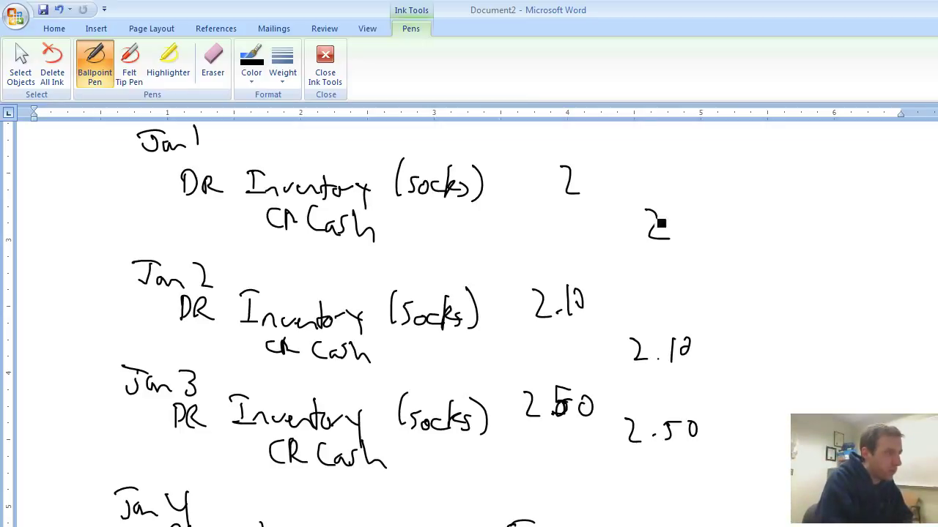
# Step: Draw left-pointing arrows at the Jan 1, Jan 2 and Jan 3 cash amounts (2, 2.10, 2.50)
pyautogui.moveTo(749, 210); pyautogui.dragTo(708, 212)
pyautogui.moveTo(762, 319); pyautogui.dragTo(724, 315)
pyautogui.moveTo(759, 399); pyautogui.dragTo(724, 394)
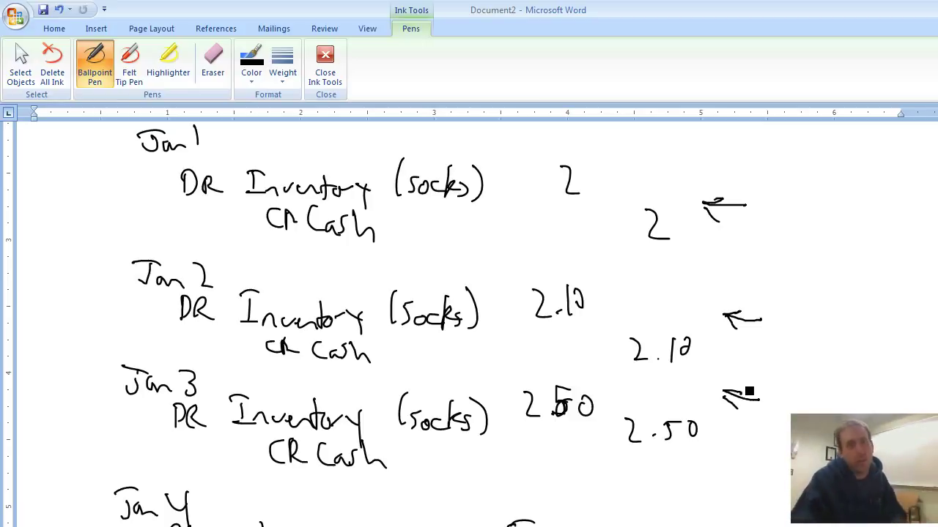
# Step: Tick FIFO 2, Weighted Average 2.20 and Specific Unit ID, and draw an X under LIFO 2.50
pyautogui.scroll(-10, 742, 414)
pyautogui.scroll(-4, 742, 427)
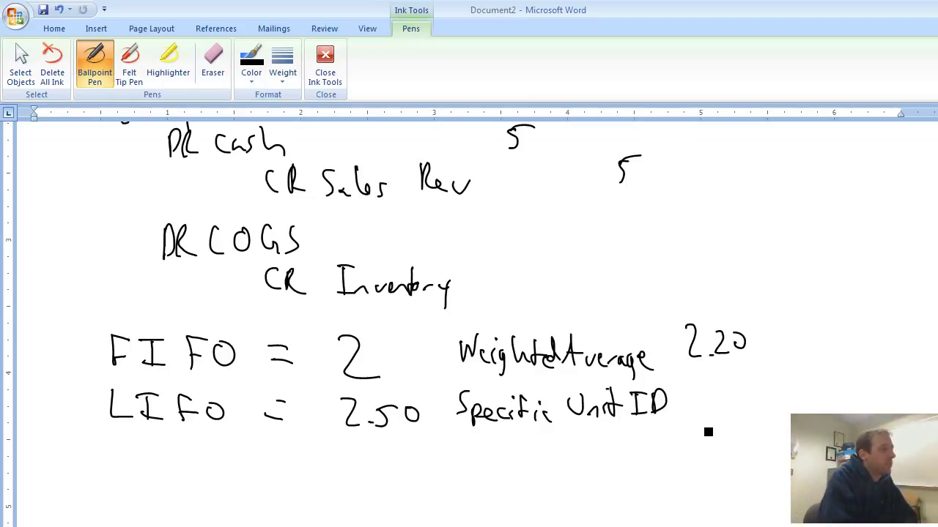
pyautogui.moveTo(378, 323); pyautogui.dragTo(416, 302)
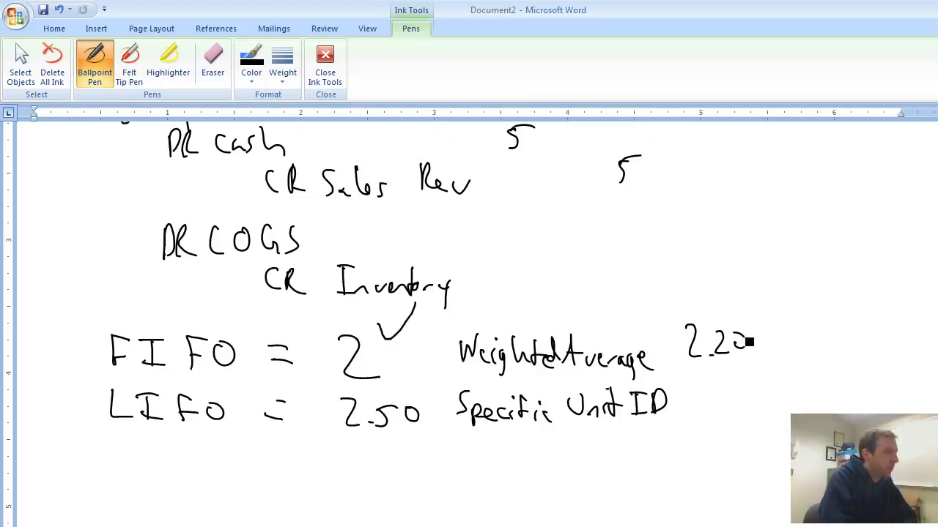
pyautogui.moveTo(735, 310); pyautogui.dragTo(766, 287)
pyautogui.moveTo(688, 402); pyautogui.dragTo(714, 390)
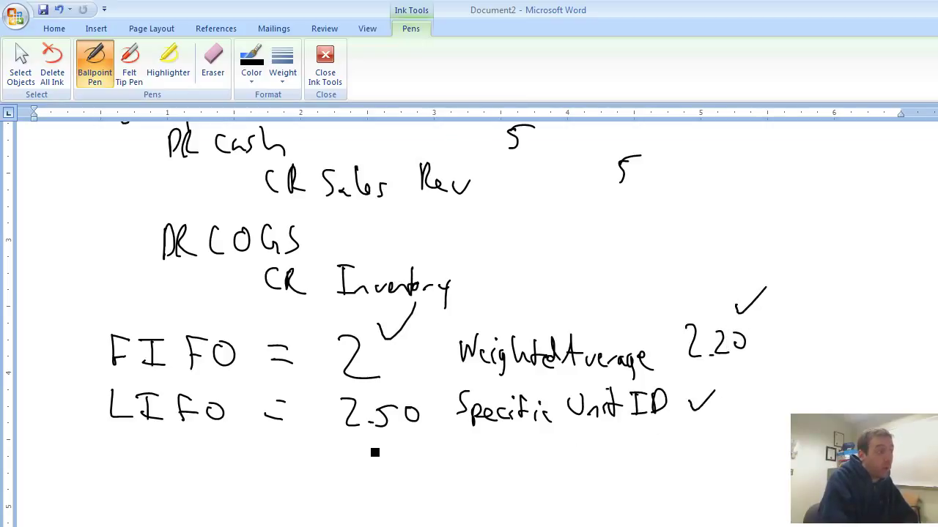
pyautogui.moveTo(361, 440); pyautogui.dragTo(387, 464)
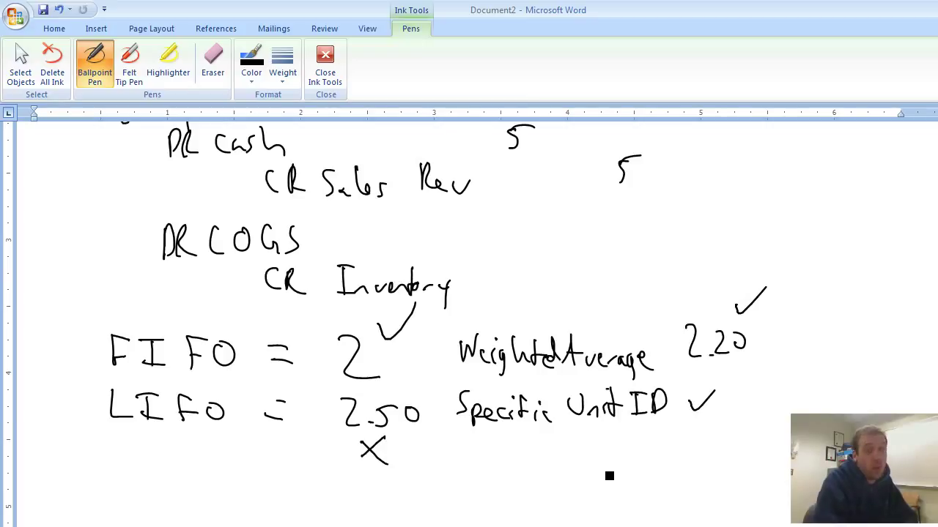